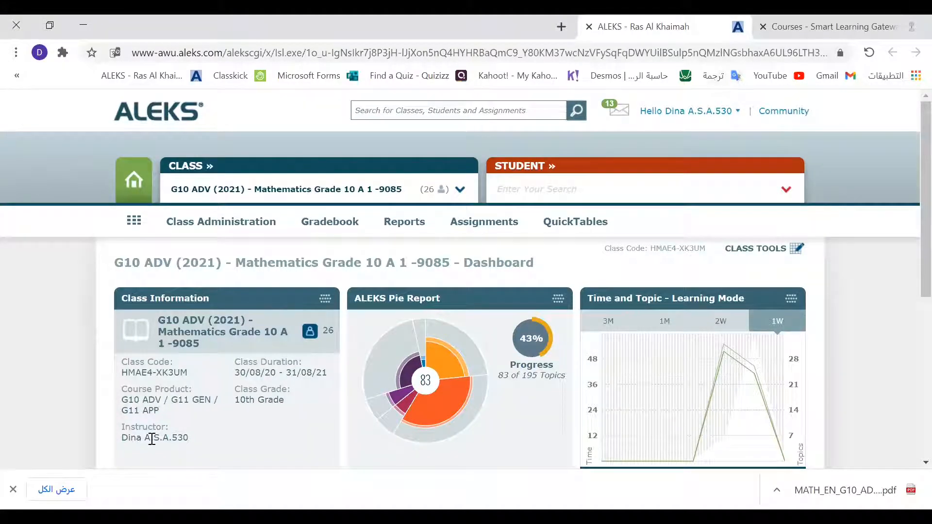
Dismiss the downloads bar and open the assignment list of the Mathematics Grade 10 A 1 -9085 class
left_click(13, 490)
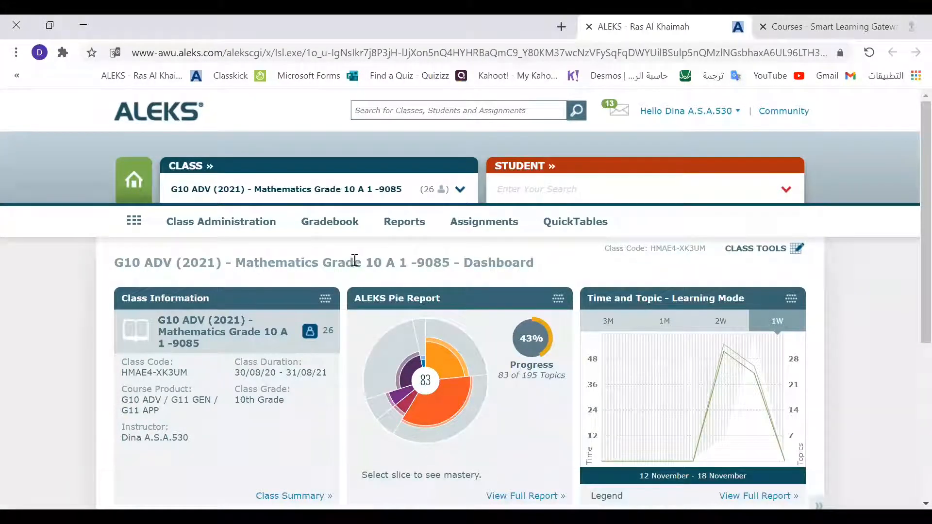
mouse_move(495, 232)
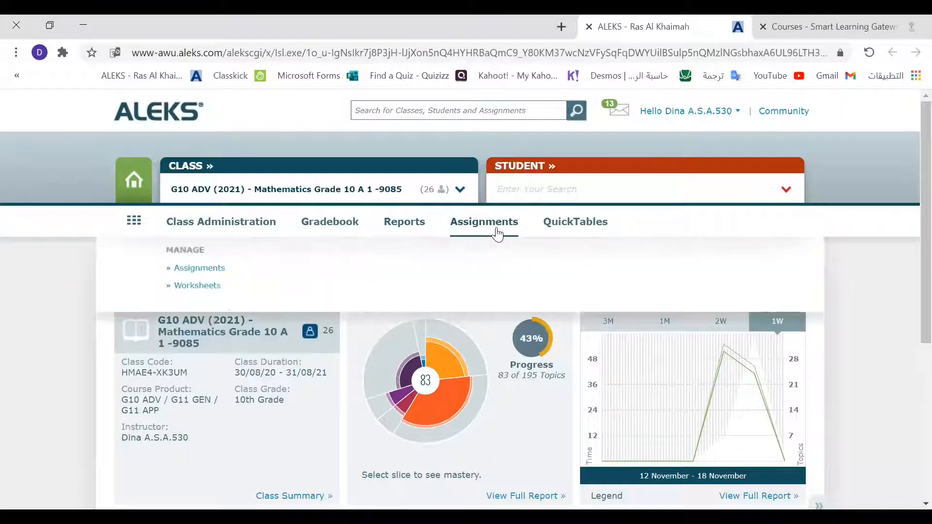
left_click(212, 271)
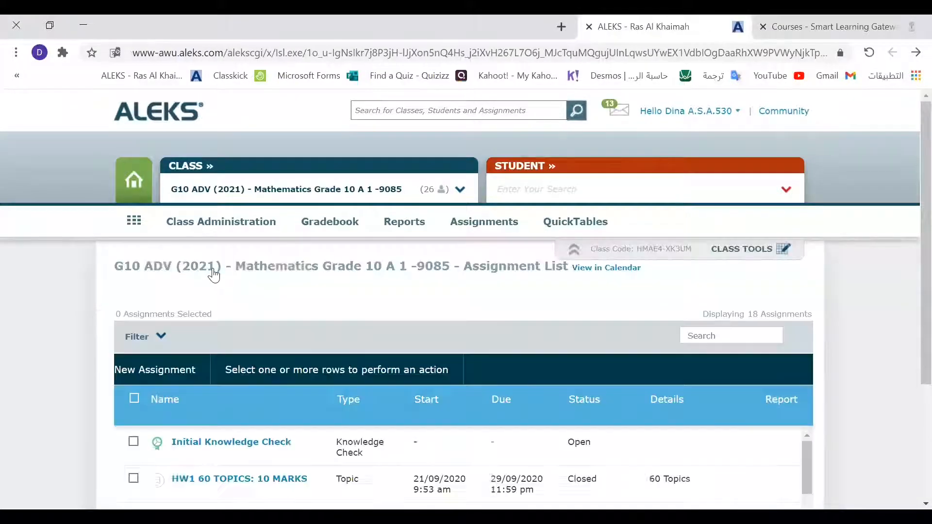
scroll(213, 276, "down", 3)
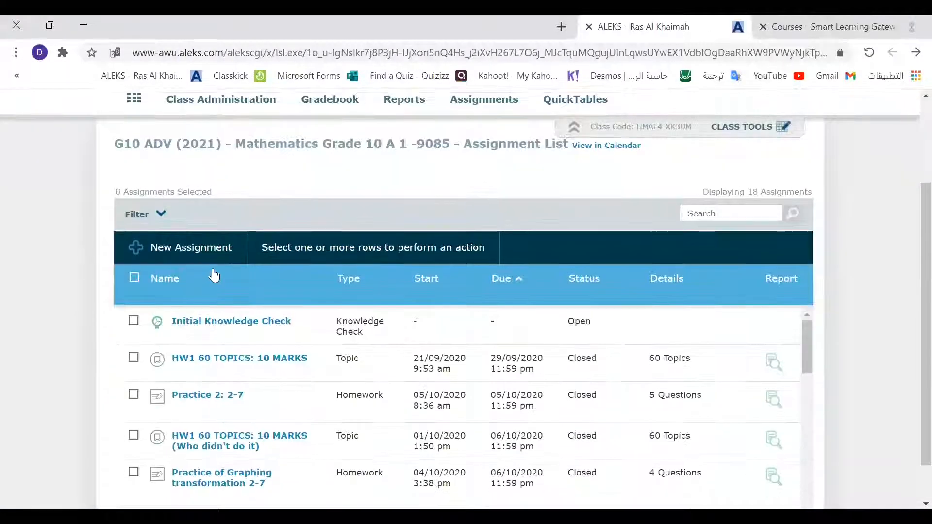
Start duplicating an assignment from another class, with G10 ADV (2021) - Mathematics Grade 10 A 2- 9085 as the source
left_click(136, 254)
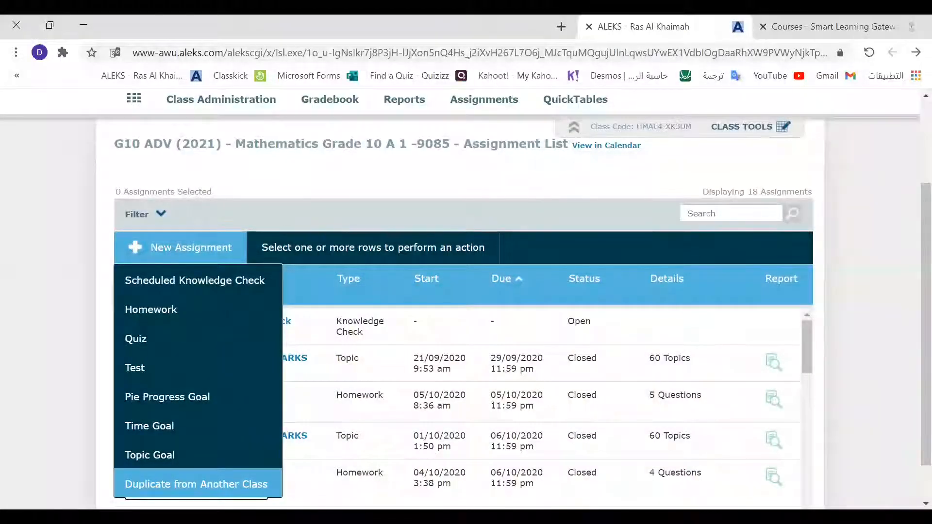
left_click(197, 484)
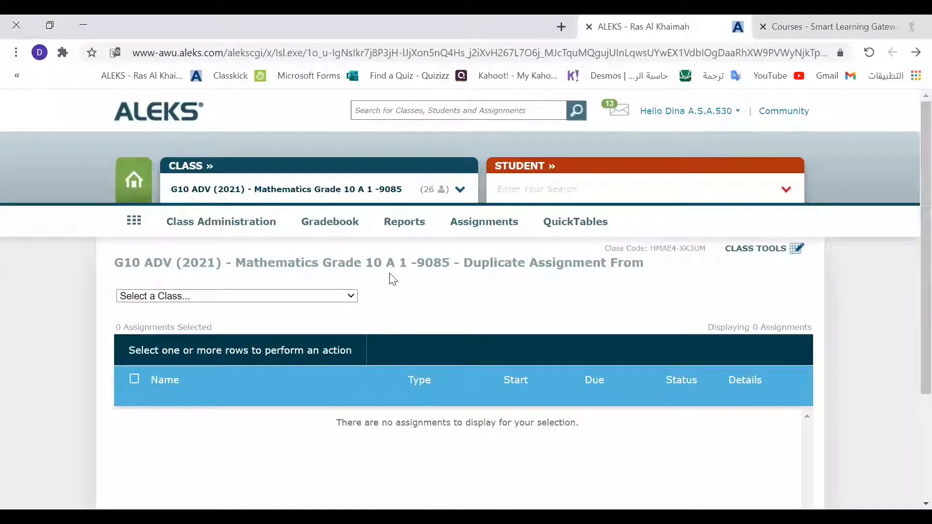
left_click(295, 297)
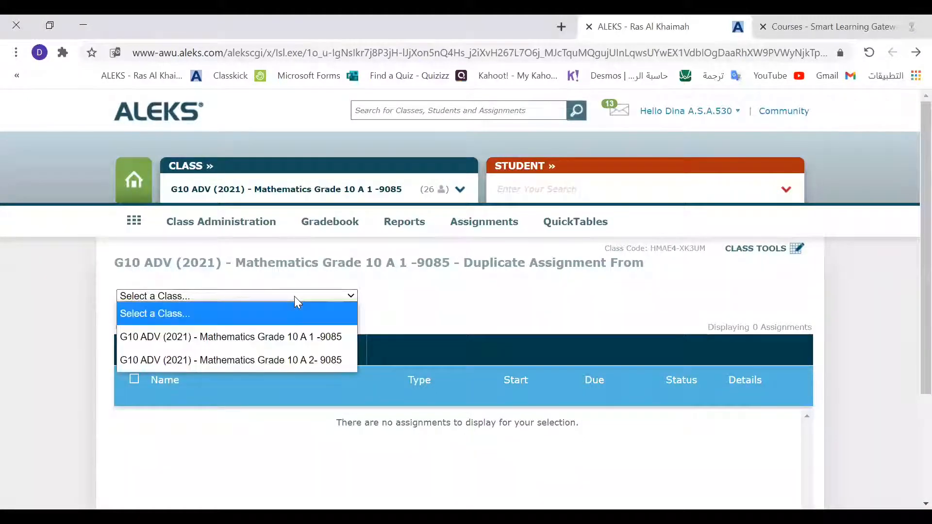
left_click(241, 361)
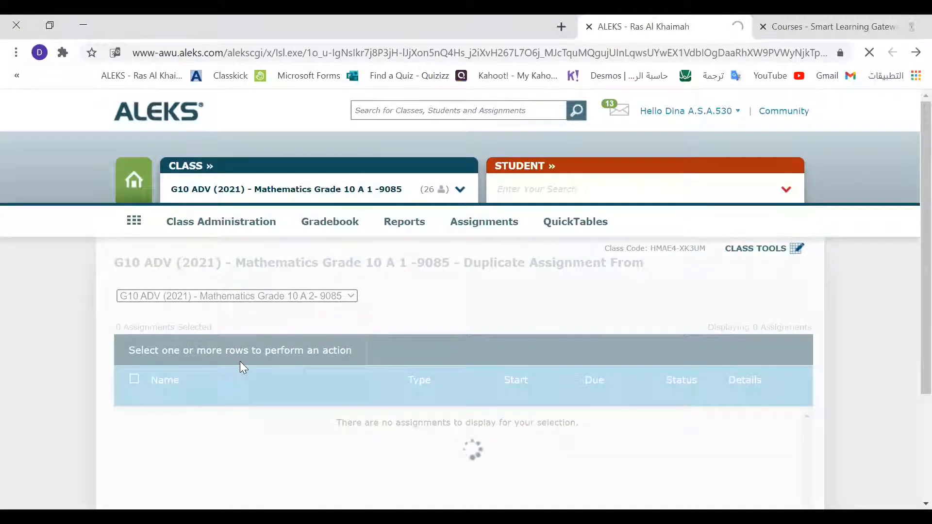
Duplicate the Graphing Practices homework into the current class and locate it in the assignment list
scroll(240, 361, "down", 3)
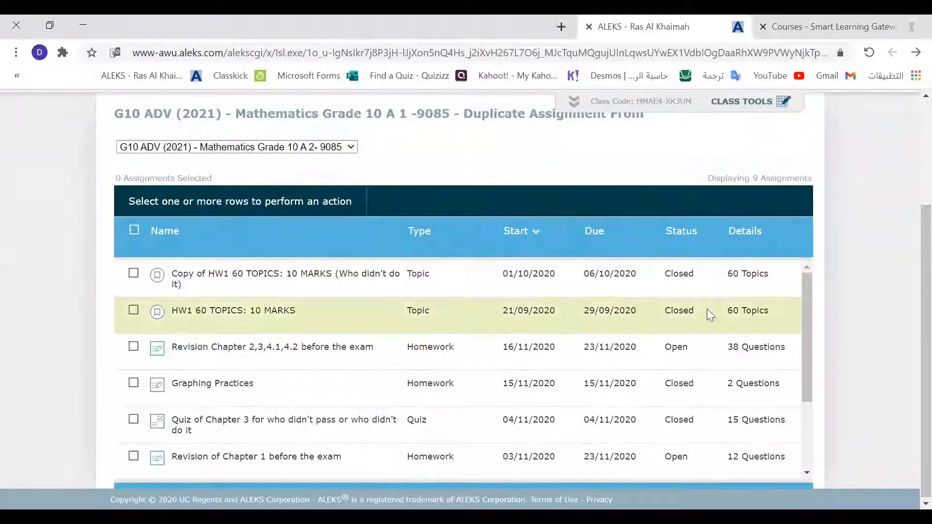
left_click_drag(806, 314, 810, 398)
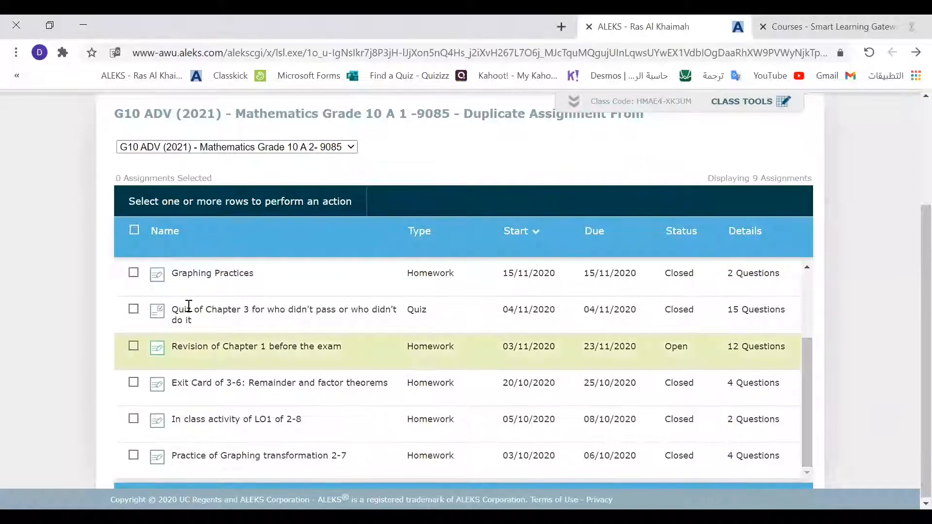
left_click(132, 275)
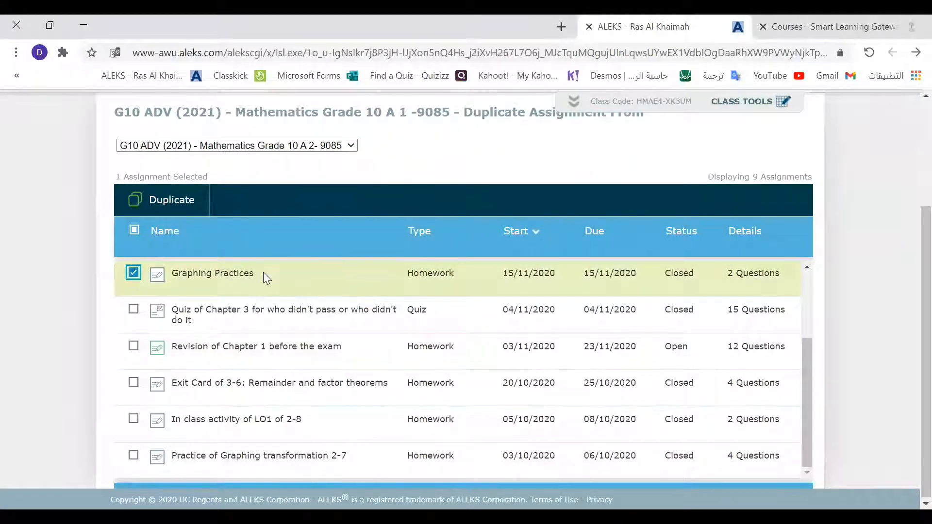
left_click(197, 201)
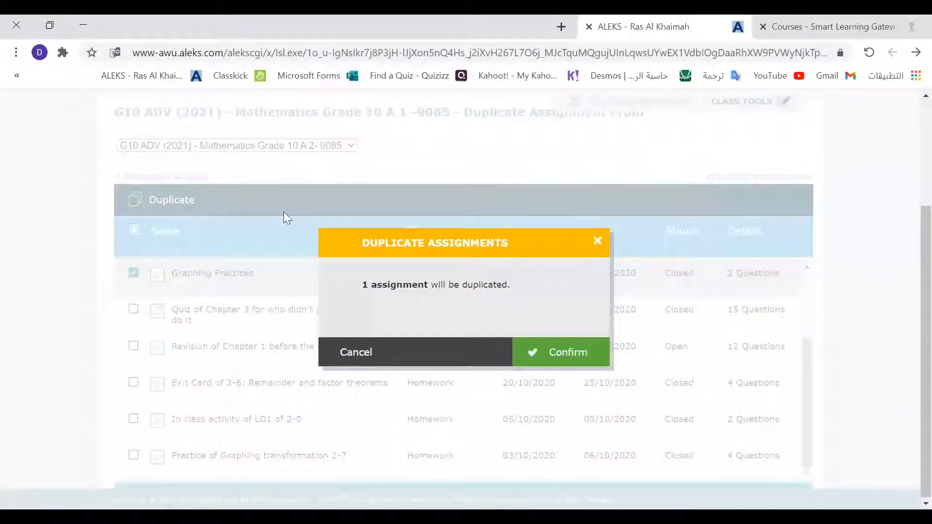
left_click(571, 348)
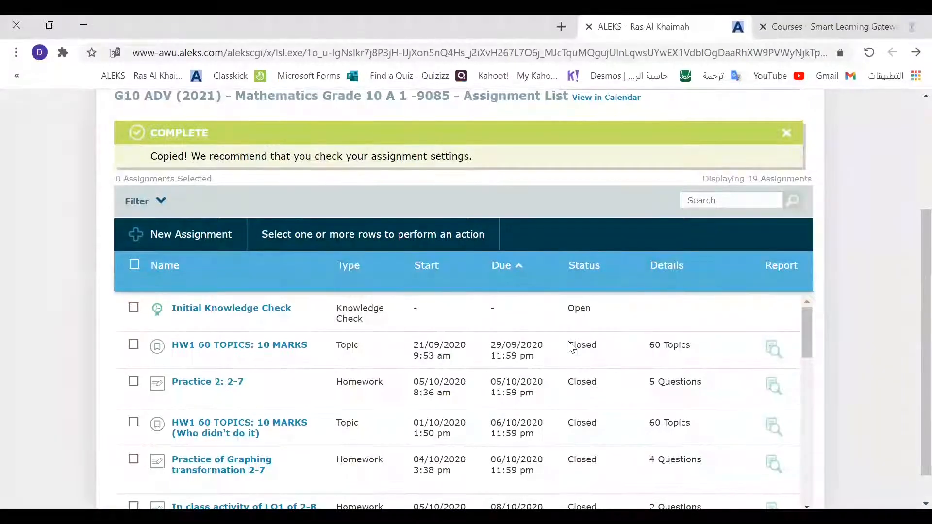
scroll(571, 348, "down", 4)
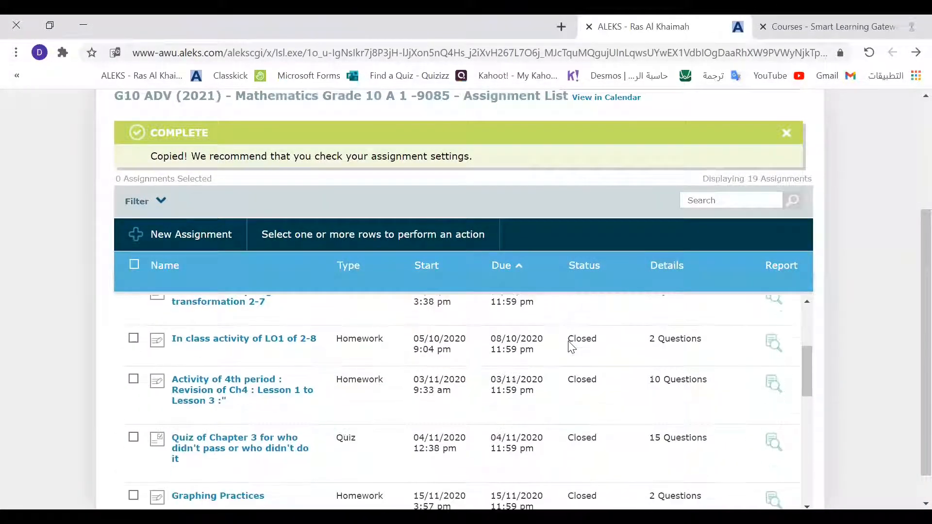
scroll(571, 347, "down", 1)
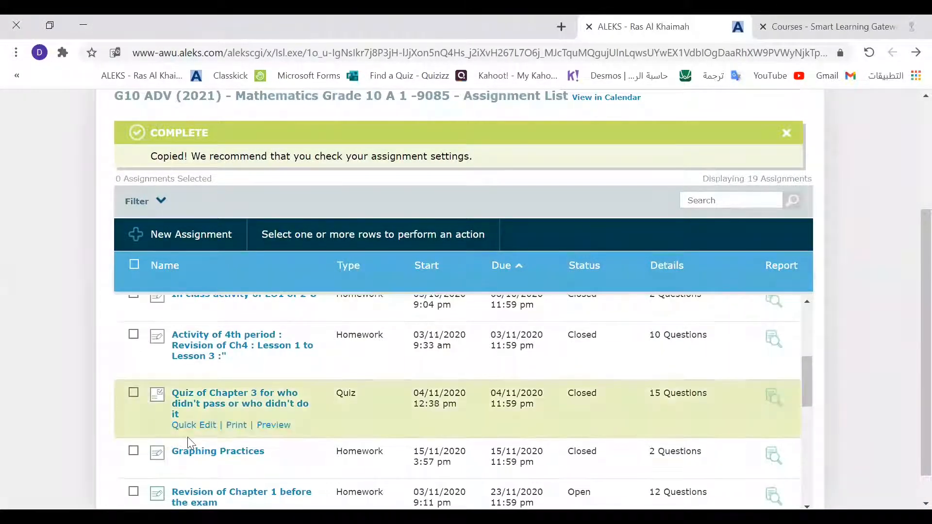
mouse_move(197, 462)
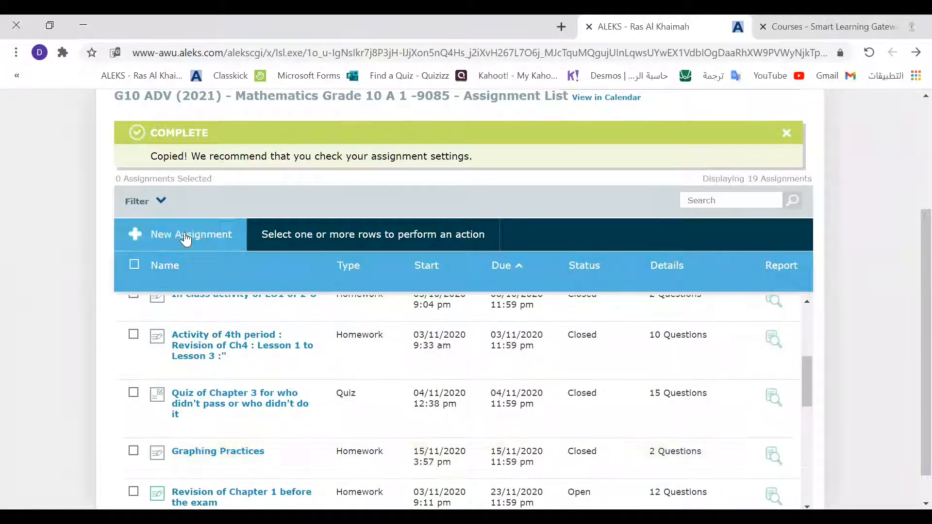
Start a new homework assignment for the current class
left_click(185, 238)
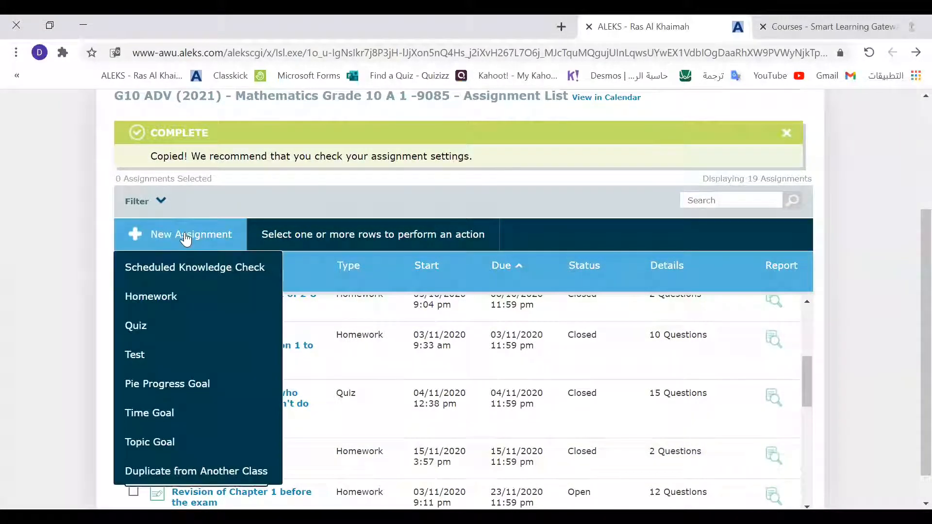
left_click(166, 296)
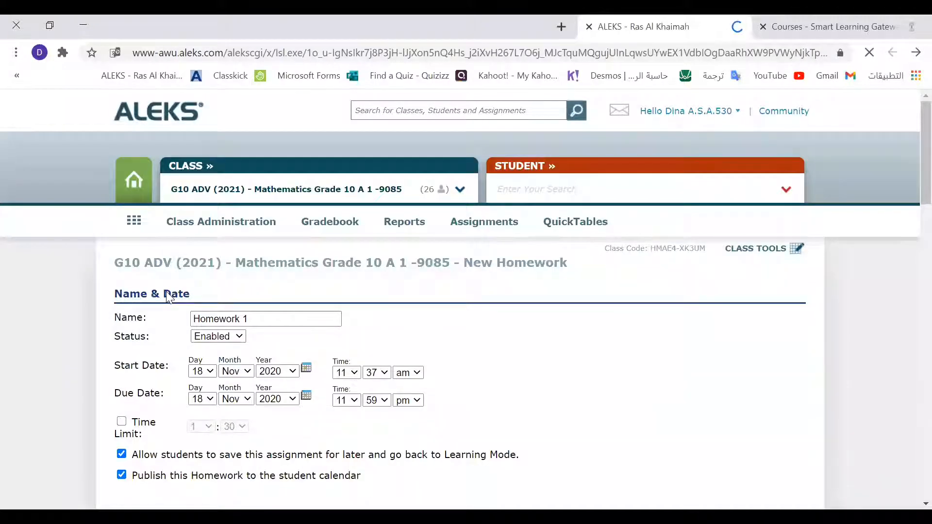
scroll(167, 291, "down", 2)
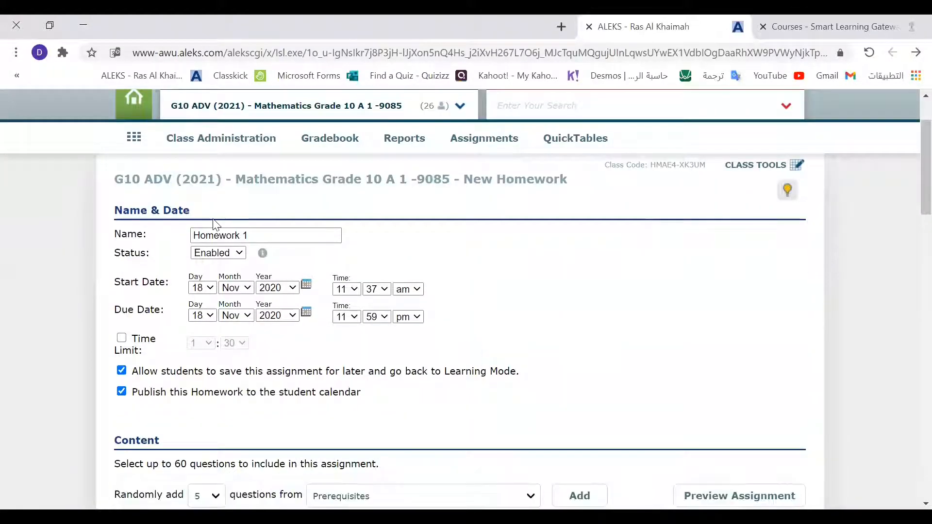
Examine the new homework's name, start date and due date fields, and open the start date calendar
left_click(259, 240)
left_click_drag(259, 239, 183, 235)
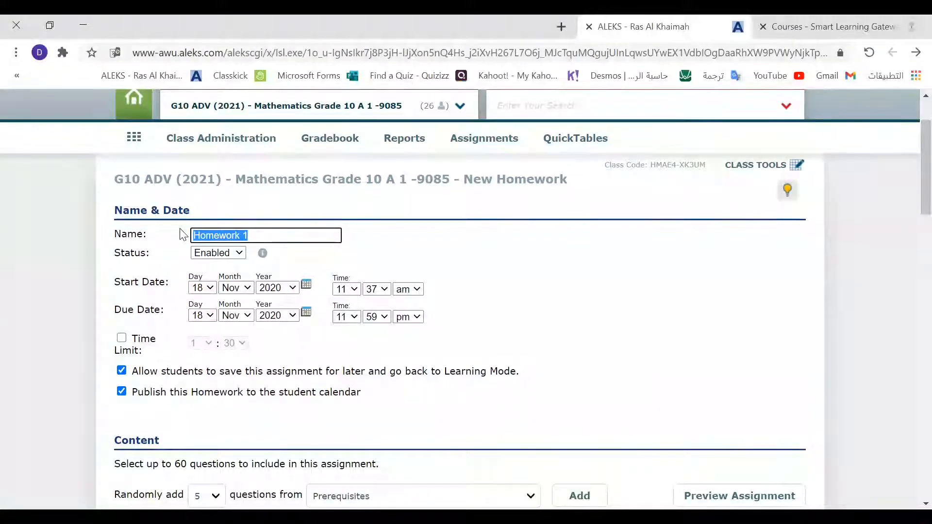
scroll(182, 234, "down", 1)
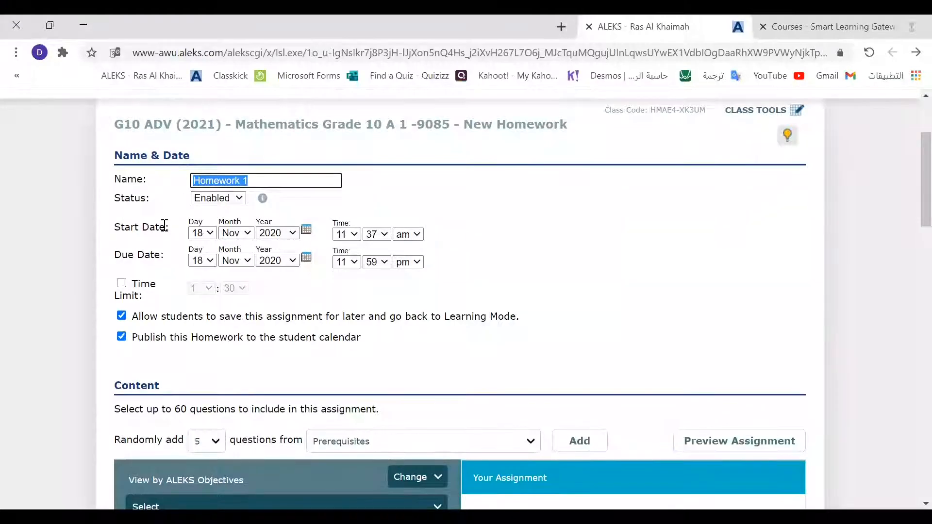
left_click_drag(164, 224, 114, 266)
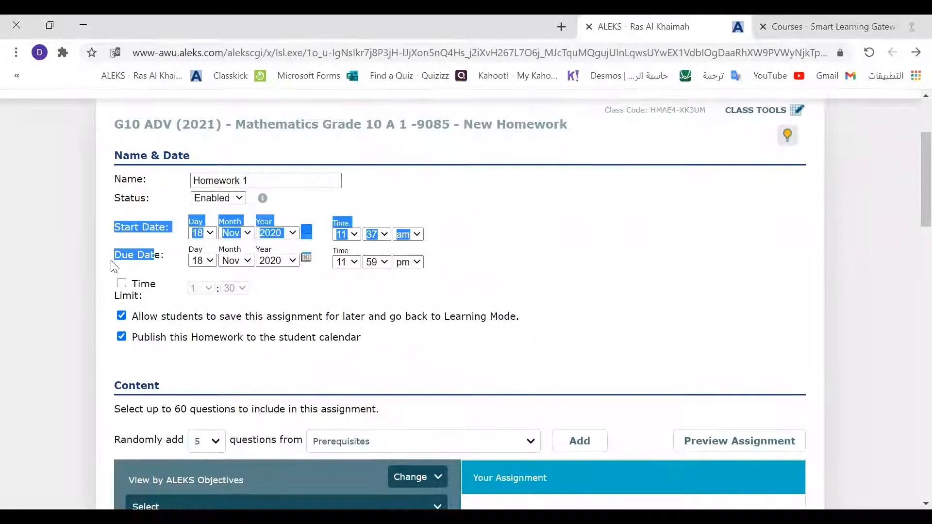
left_click_drag(404, 283, 311, 229)
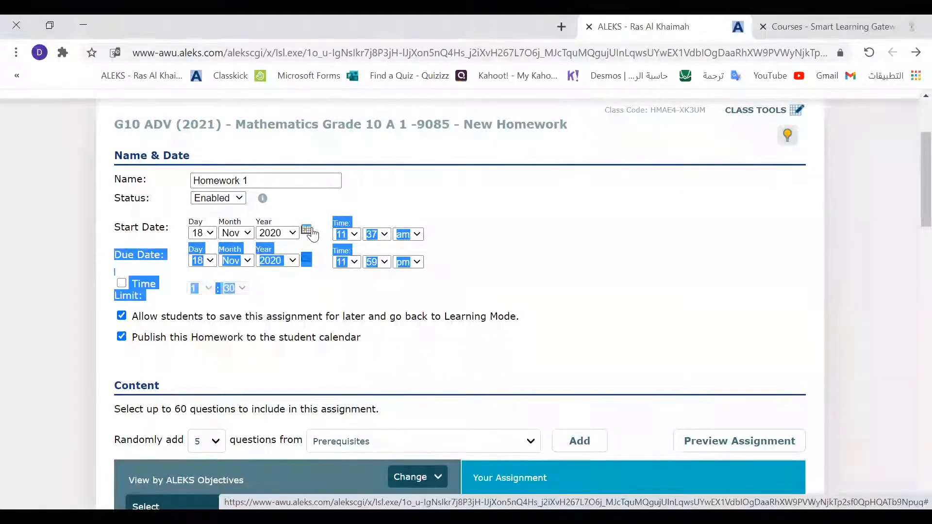
left_click(306, 231)
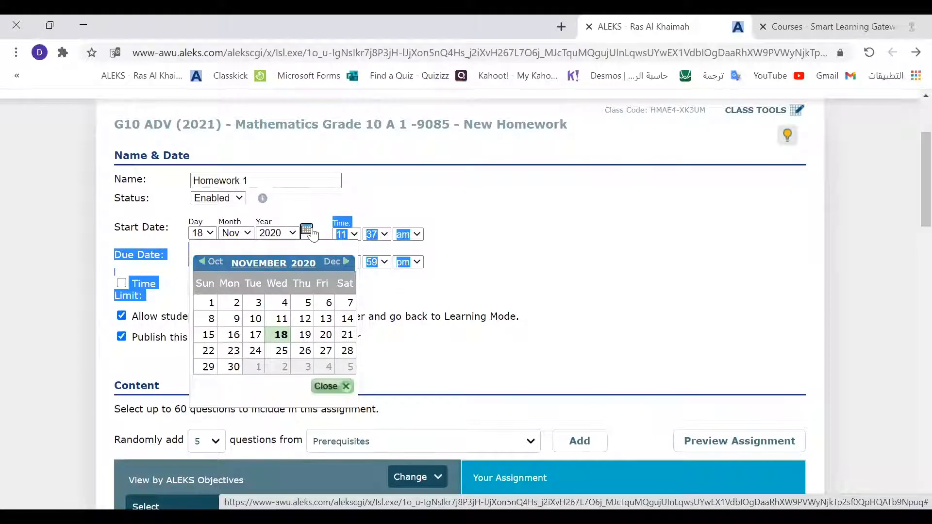
left_click(109, 263)
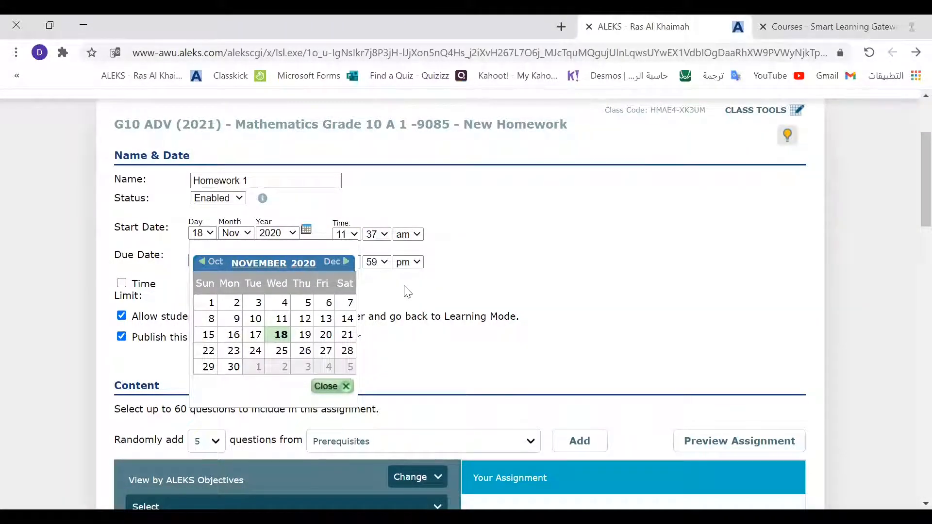
Try out the time limit and the option allowing students to save the assignment for later, and close the calendar
left_click(121, 284)
left_click(122, 284)
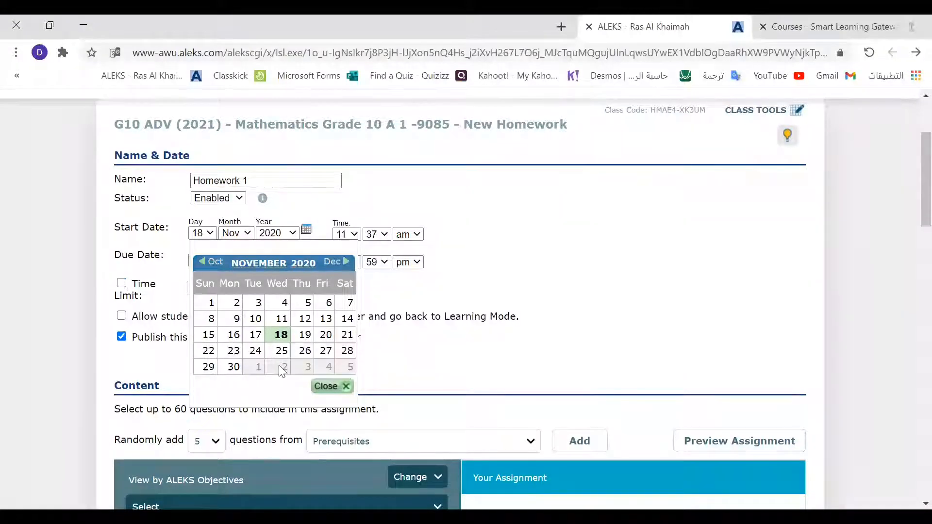
left_click(345, 387)
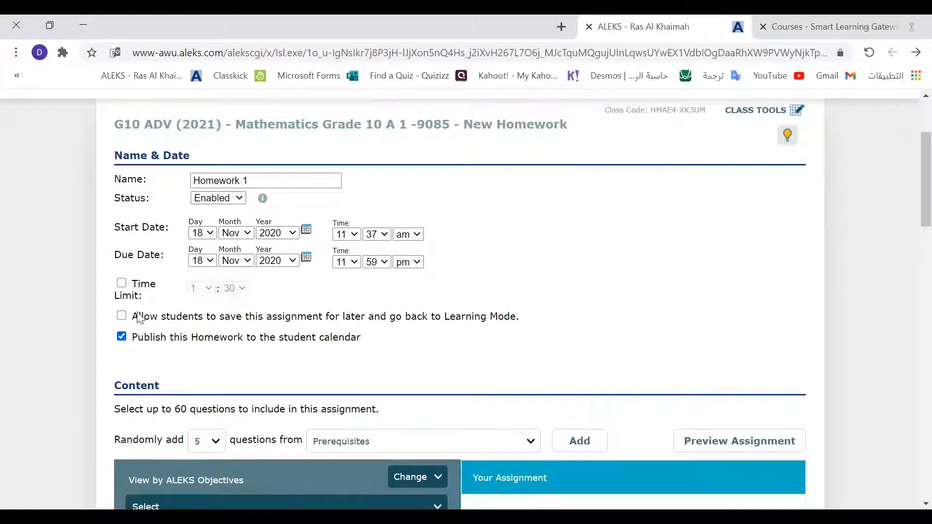
left_click(122, 316)
left_click(122, 316)
left_click(122, 316)
Review the content section's chapter choices and the available ways of organizing topics
scroll(380, 363, "down", 5)
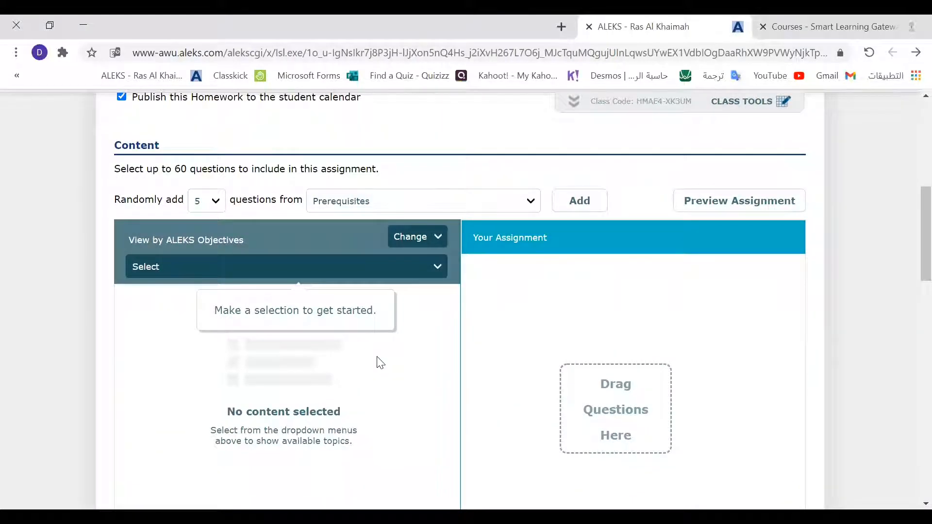
scroll(380, 363, "down", 2)
scroll(380, 363, "up", 1)
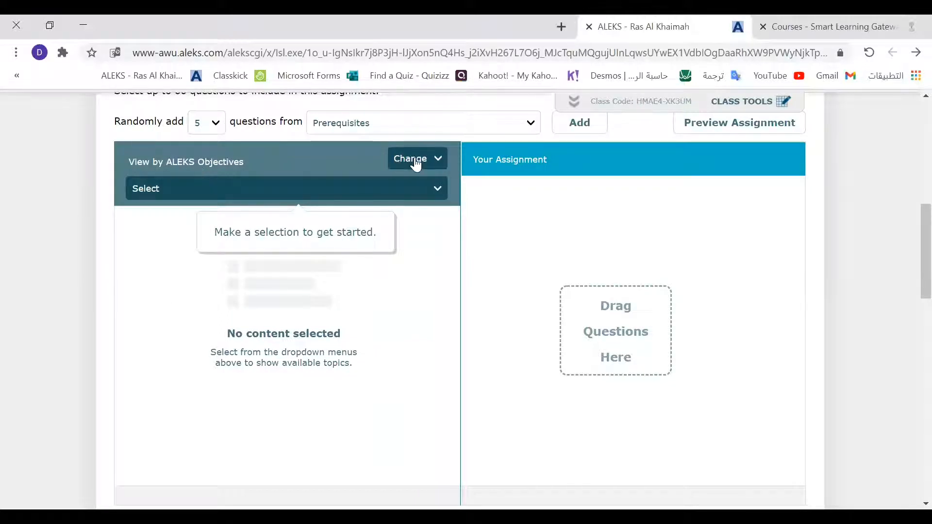
left_click(267, 189)
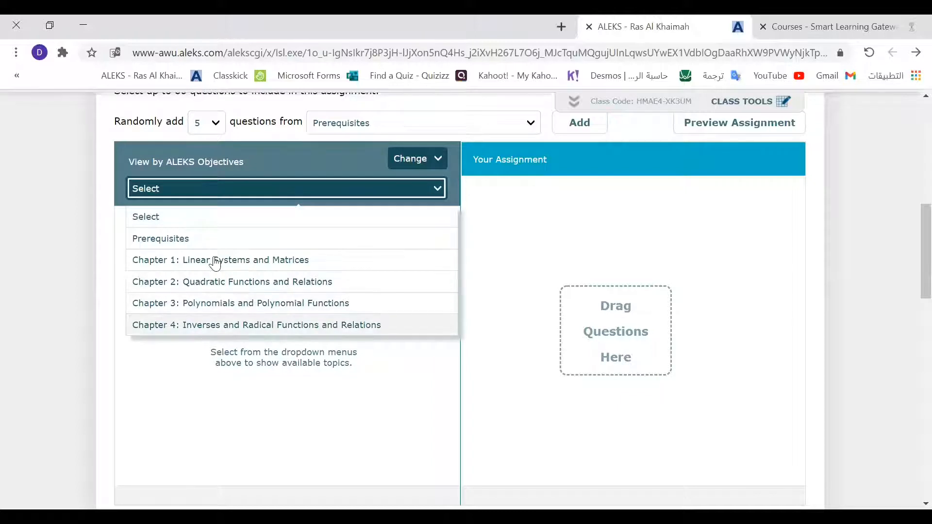
left_click(415, 160)
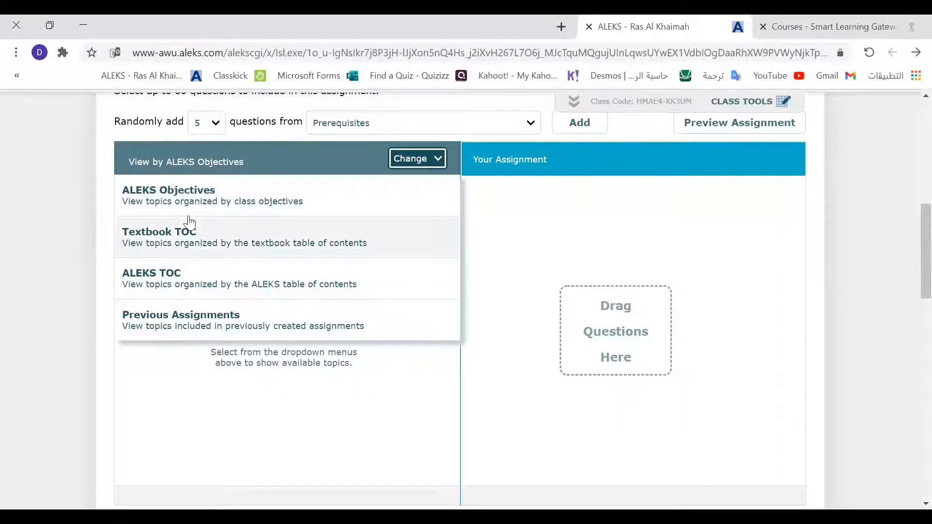
left_click(91, 269)
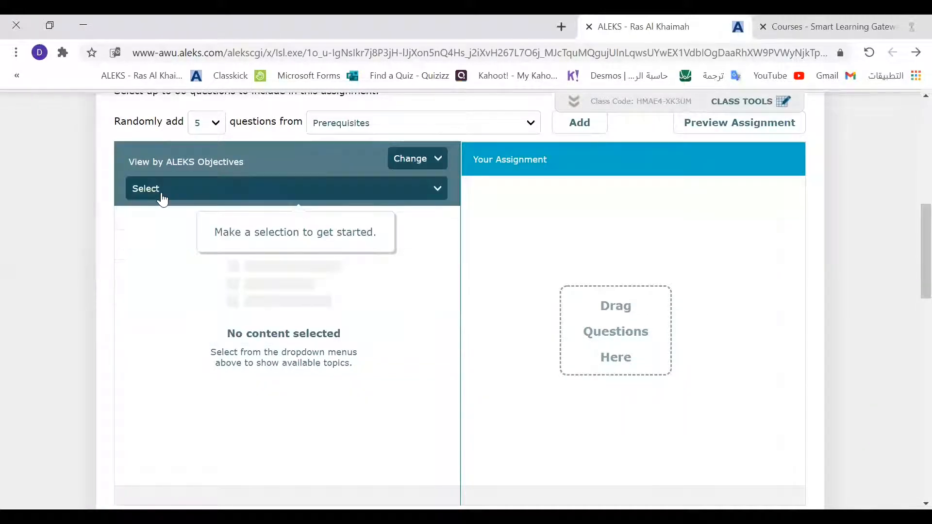
Choose Chapter 1: Linear Systems and Matrices as the content source and expand the topics of Lesson 1-1
left_click(190, 188)
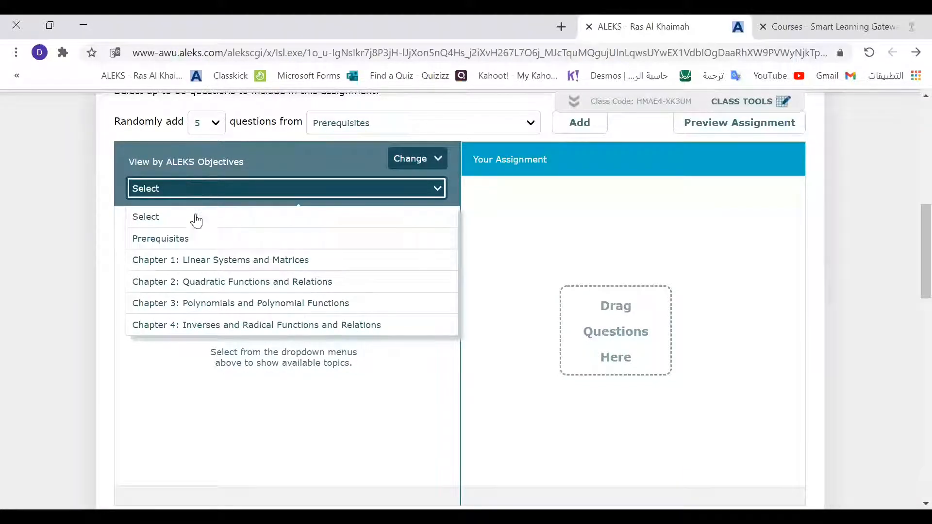
left_click(216, 265)
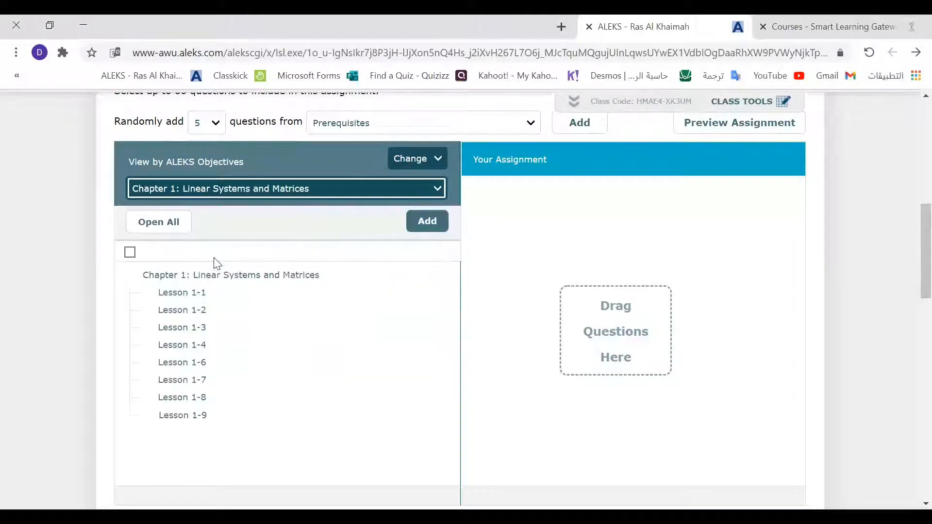
left_click(197, 293)
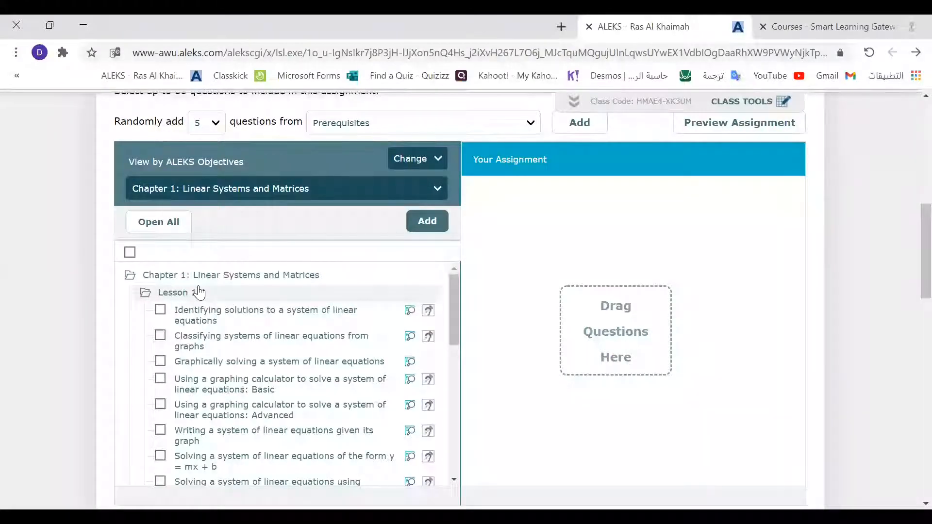
Add the Lesson 1-1 topics Identifying solutions to a system of linear equations and Classifying systems of linear equations from graphs to the assignment
scroll(199, 292, "down", 5)
scroll(199, 292, "up", 5)
left_click(411, 311)
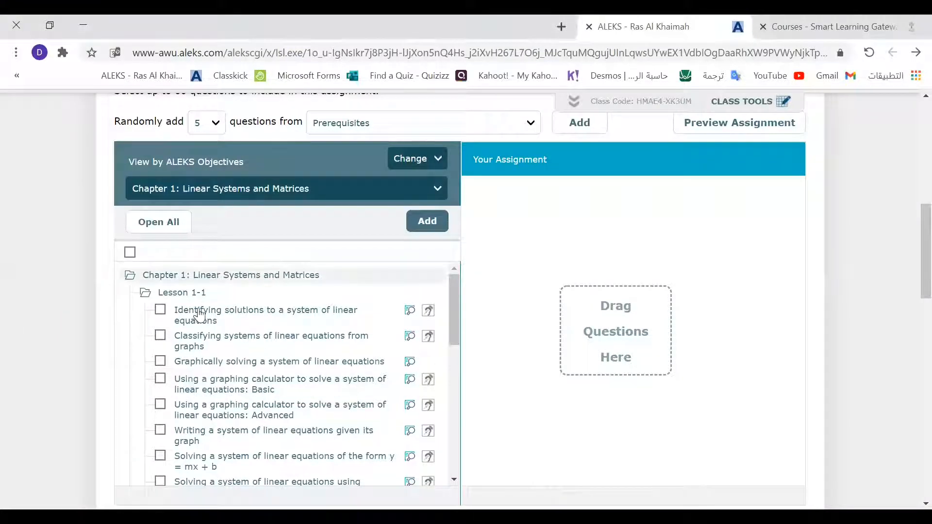
left_click(160, 311)
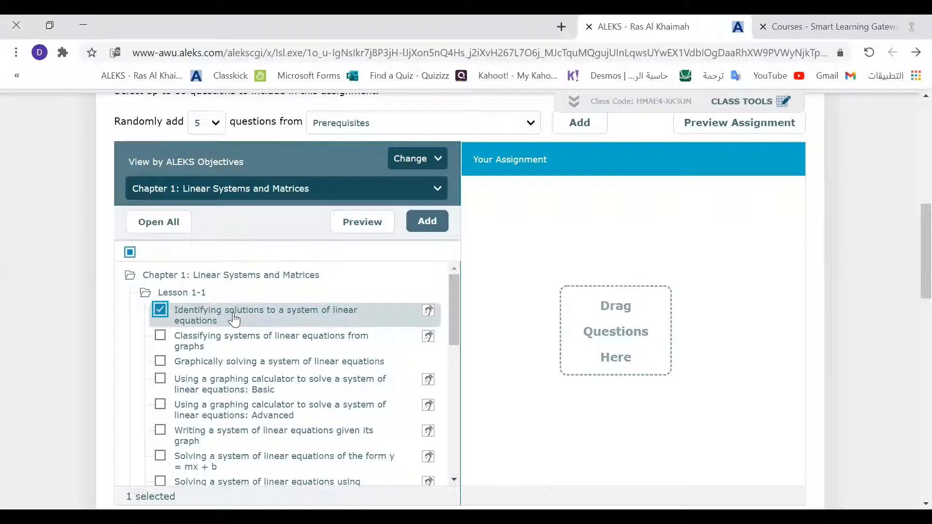
double_click(345, 323)
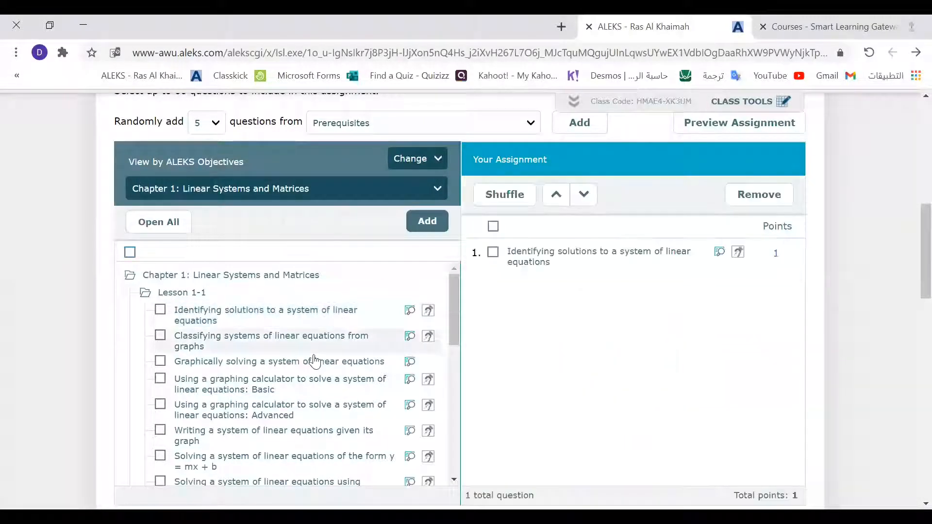
left_click(161, 335)
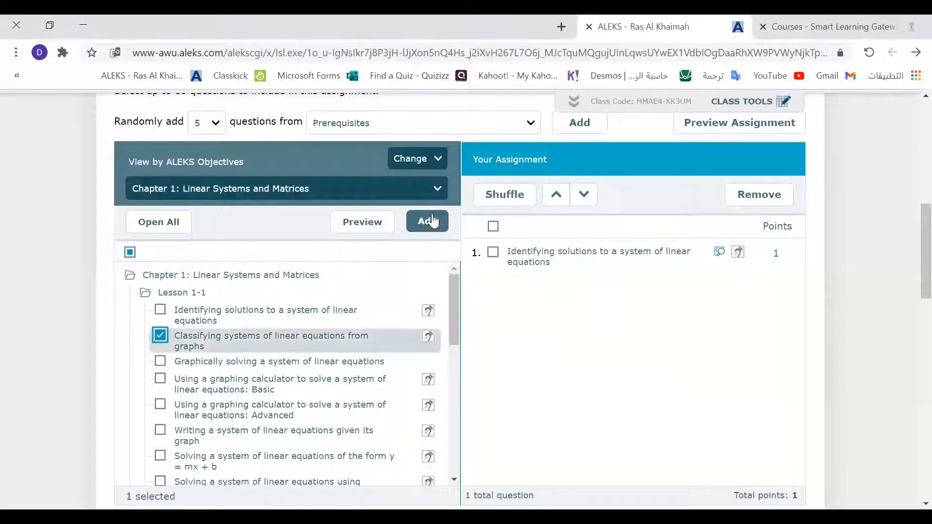
left_click(433, 221)
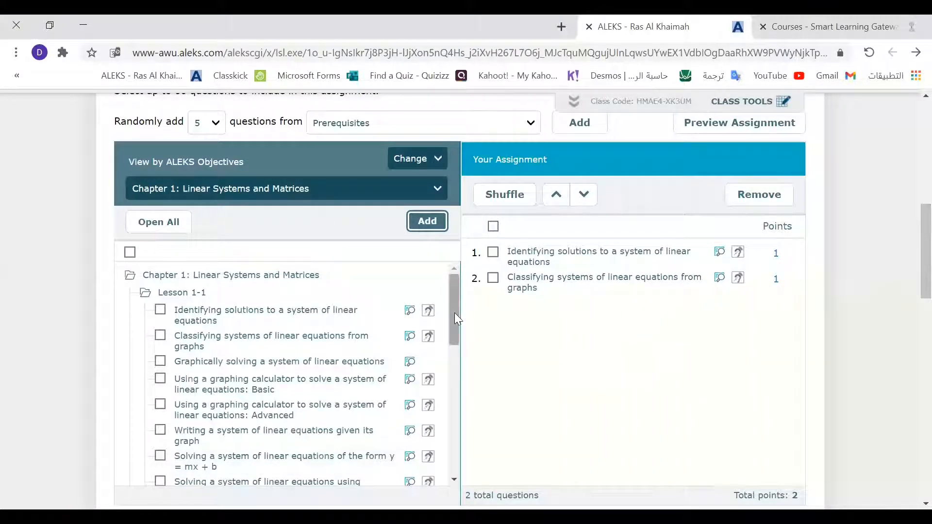
Add the Linear programming topic from Lesson 1-3 to the assignment and shuffle the question order
left_click_drag(454, 313, 482, 429)
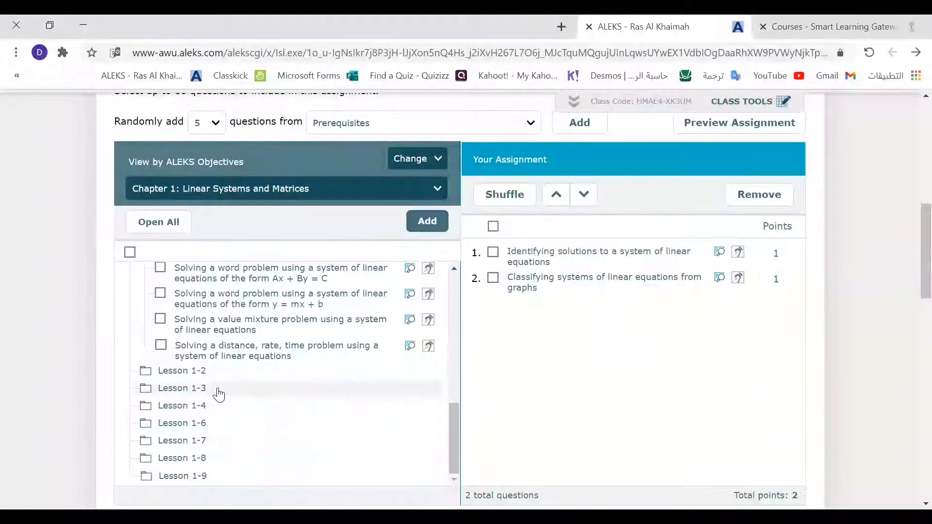
left_click(203, 389)
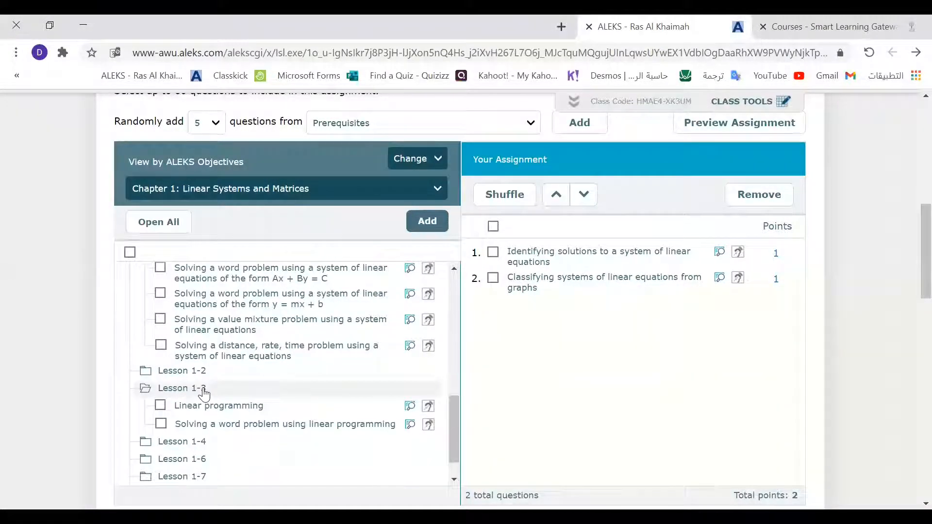
left_click(231, 413)
left_click(426, 220)
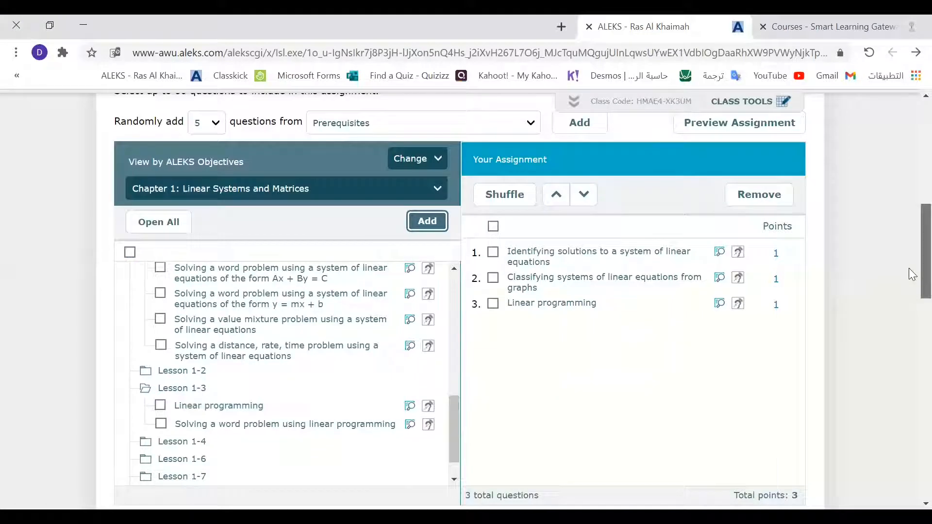
scroll(912, 265, "up", 2)
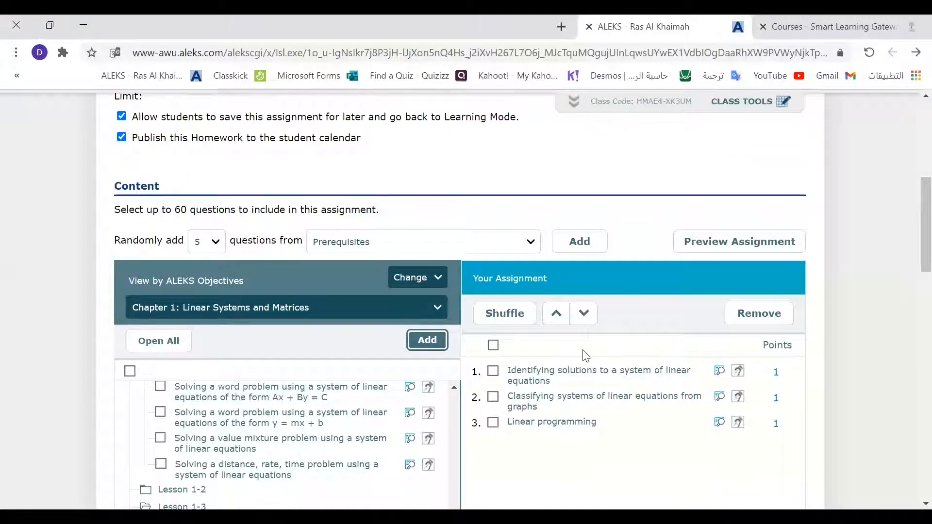
left_click(520, 316)
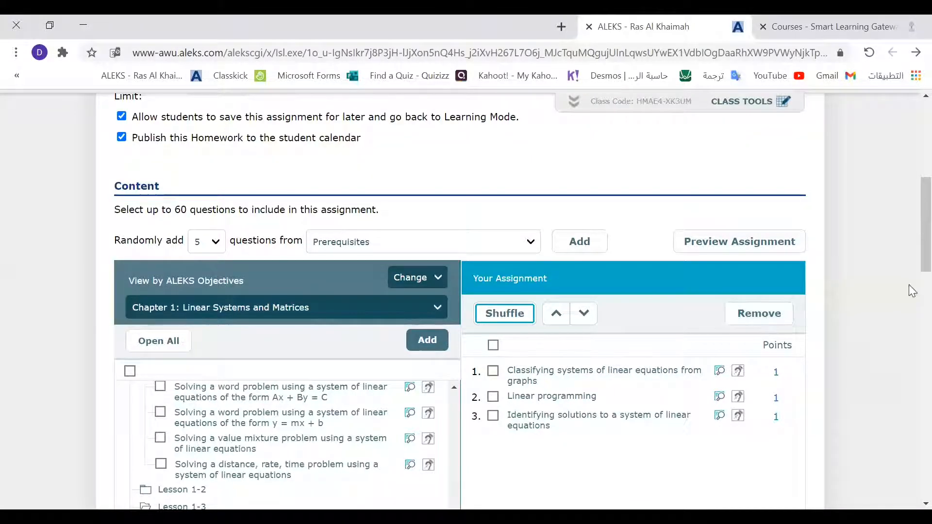
Set the question points to 2 for classifying systems from graphs, 5 for linear programming and 7 for identifying solutions
scroll(912, 290, "down", 4)
scroll(912, 291, "up", 1)
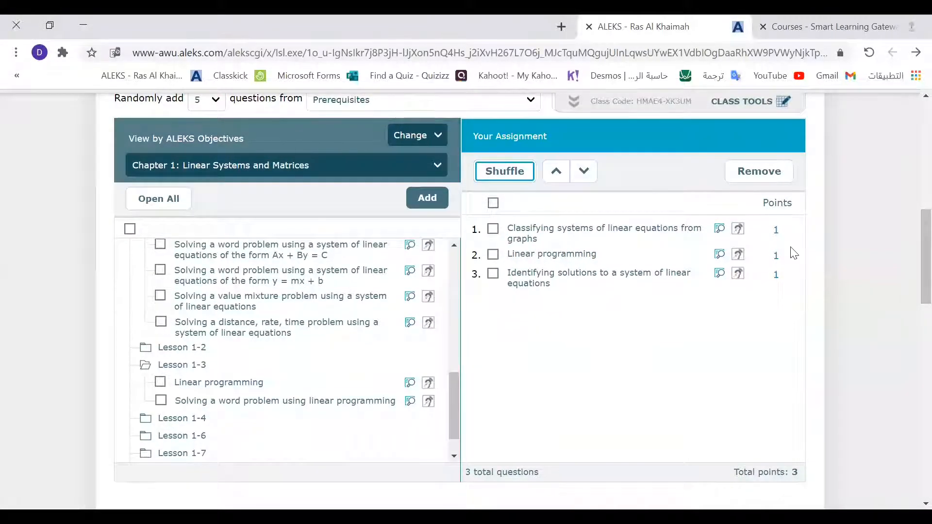
left_click(777, 230)
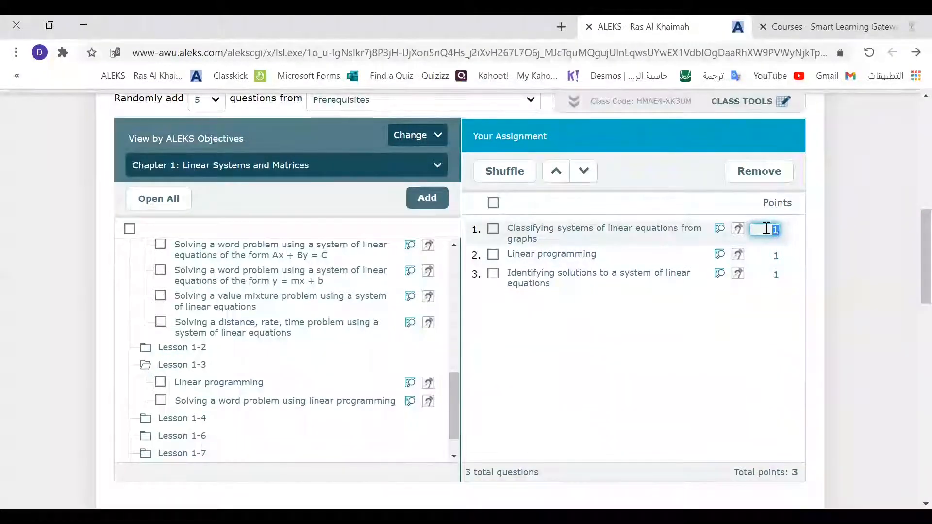
type("2")
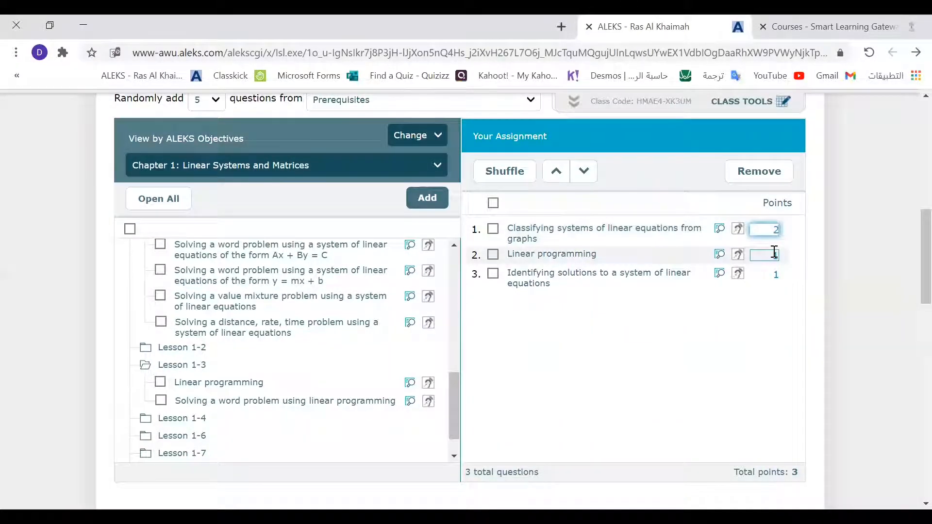
left_click(775, 254)
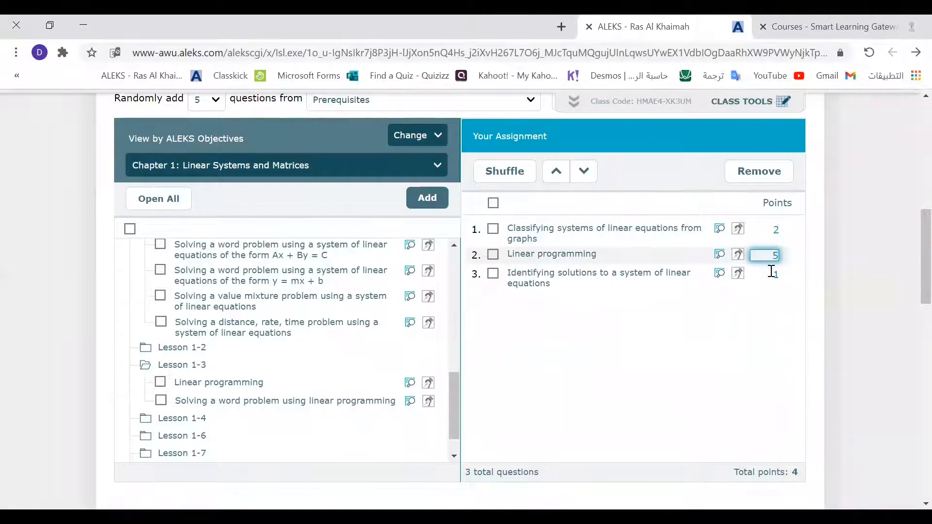
type("5")
left_click(772, 272)
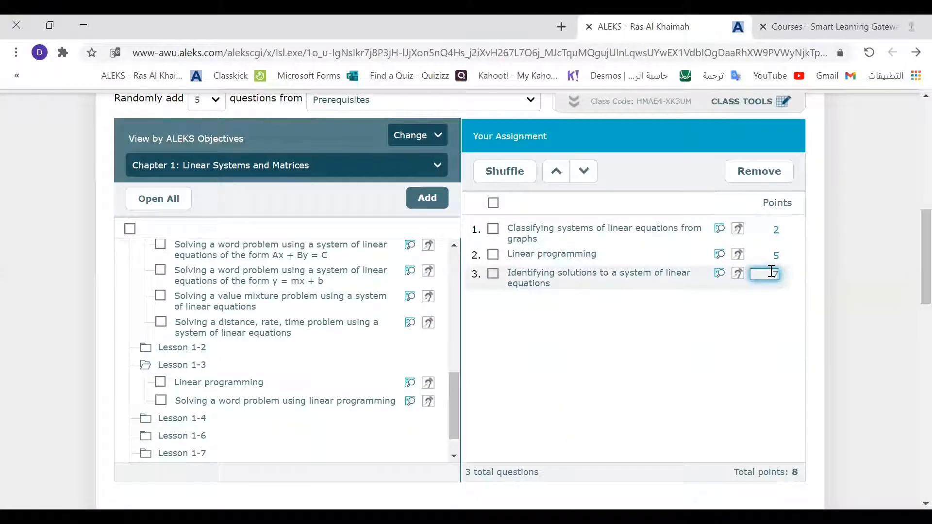
left_click(867, 363)
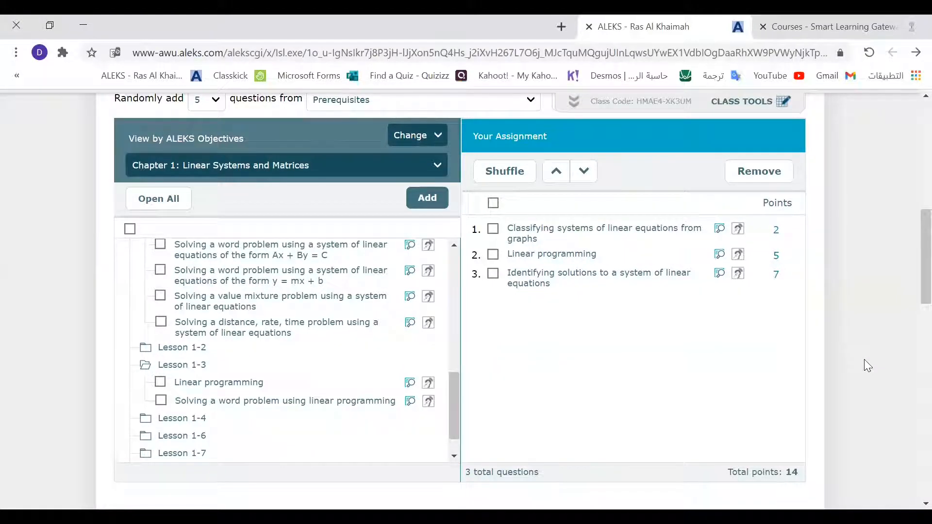
Try limiting the question attempts to 2 in the content settings and set them back to Unlimited
scroll(865, 361, "down", 6)
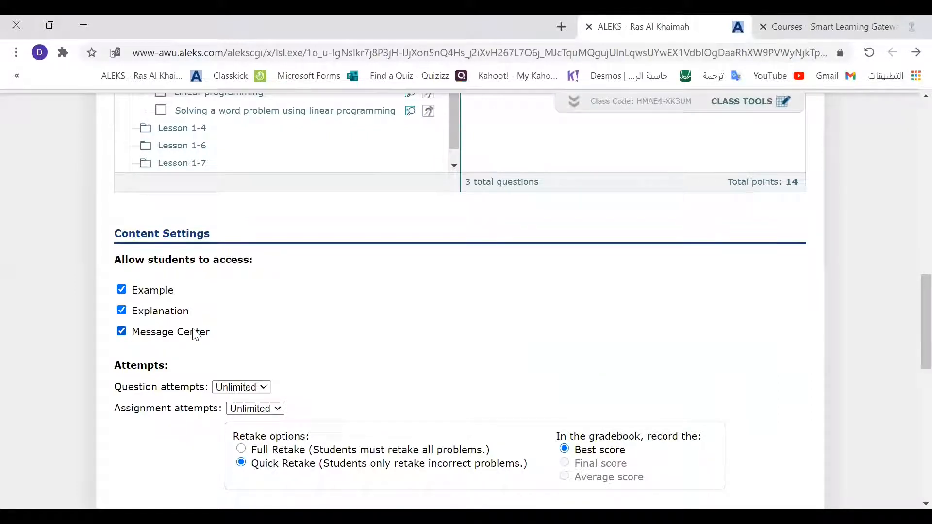
scroll(196, 334, "down", 2)
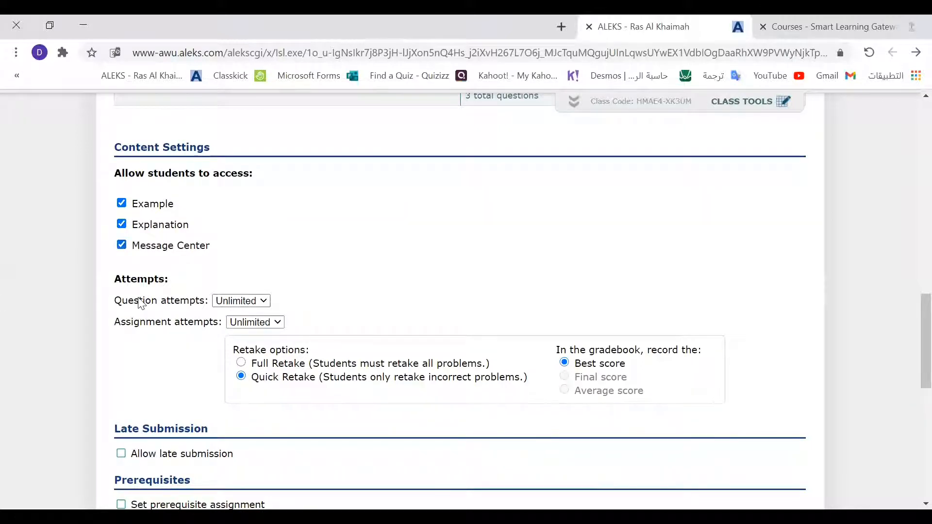
left_click(265, 303)
left_click(243, 117)
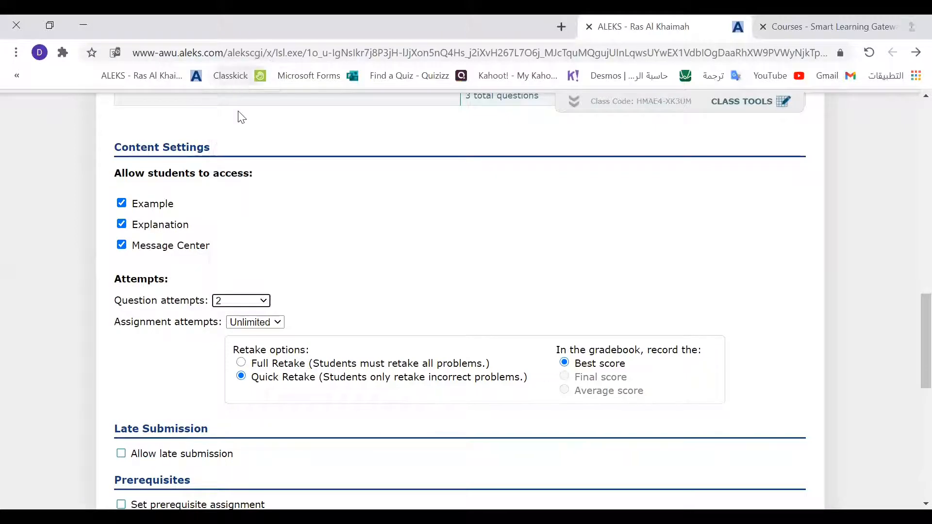
left_click(250, 305)
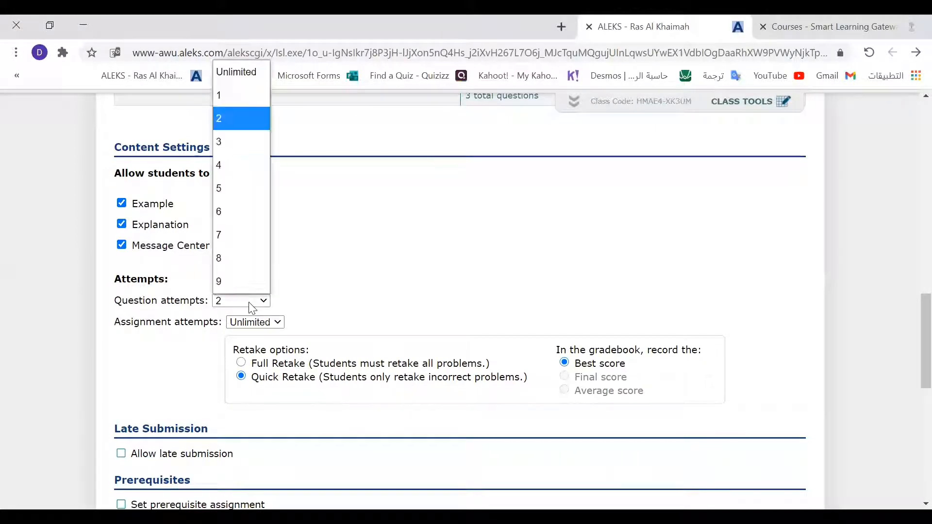
left_click(246, 81)
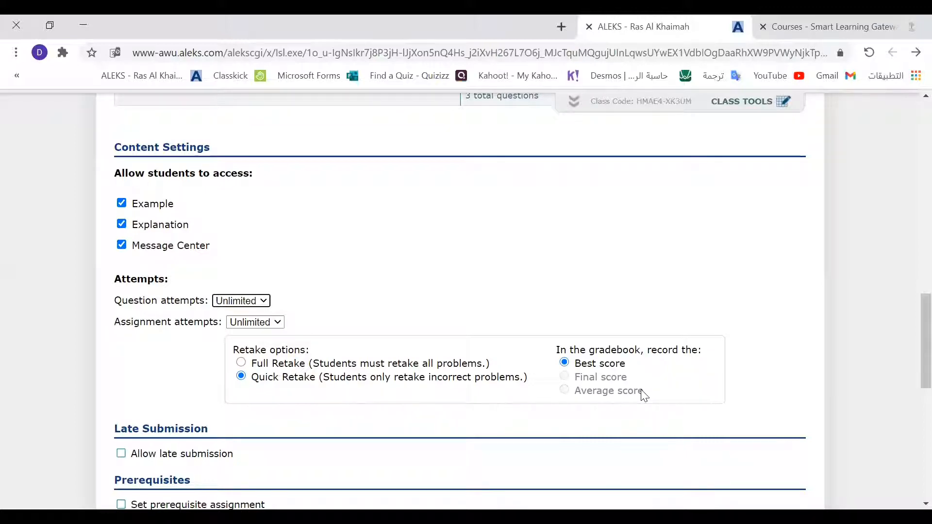
Try out the prerequisite assignment option, look through the assignments it offers, and turn the option off again
scroll(912, 340, "down", 5)
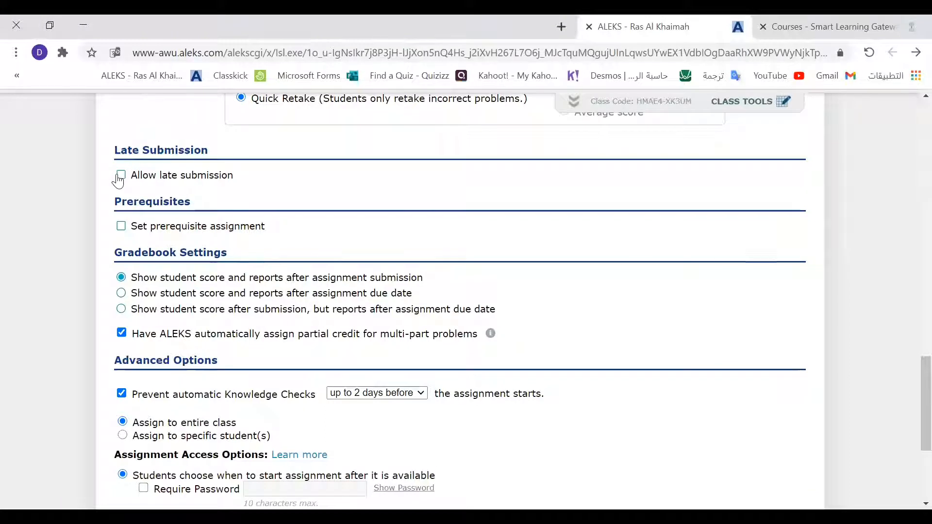
left_click(121, 227)
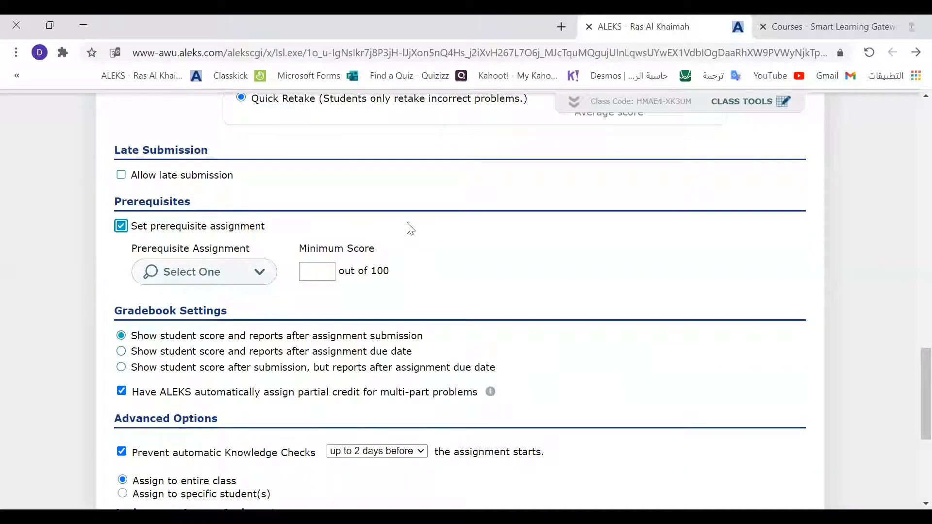
left_click(199, 271)
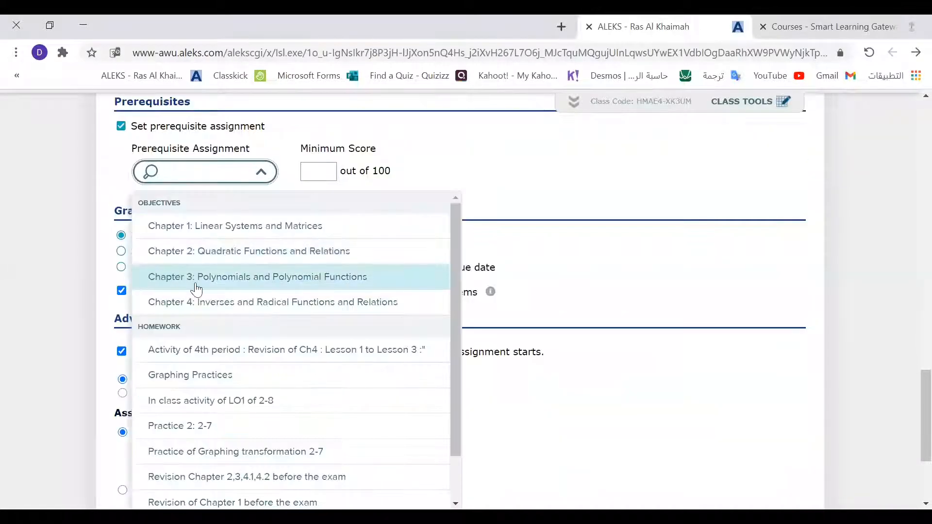
left_click(69, 302)
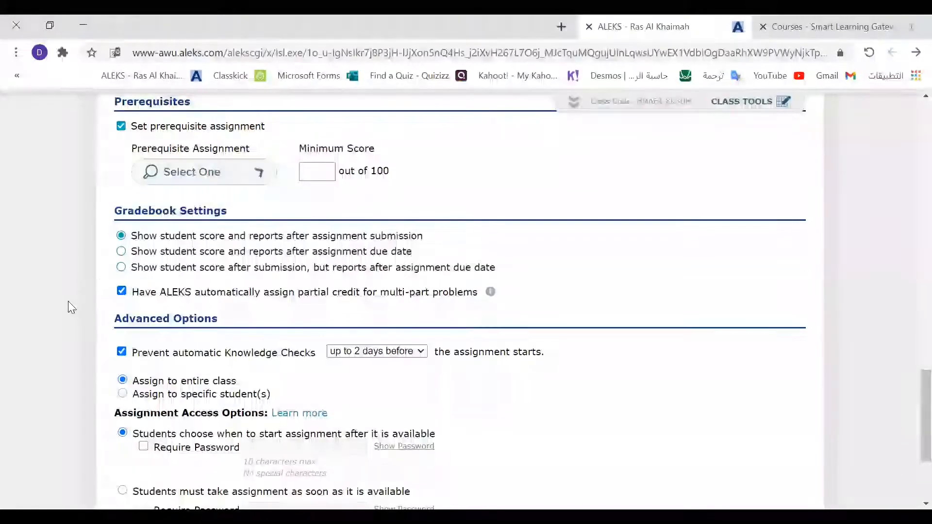
left_click(120, 126)
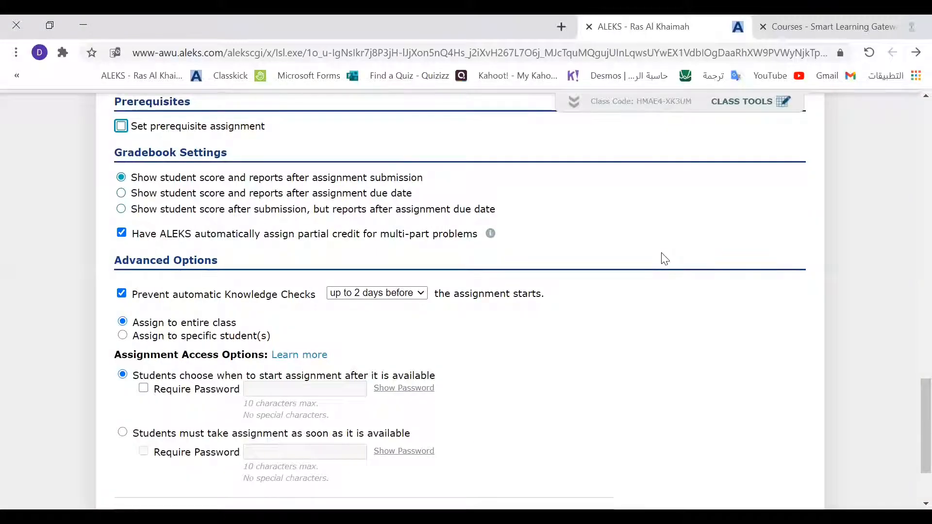
Review the available periods for preventing automatic Knowledge Checks before the assignment starts
scroll(664, 259, "down", 3)
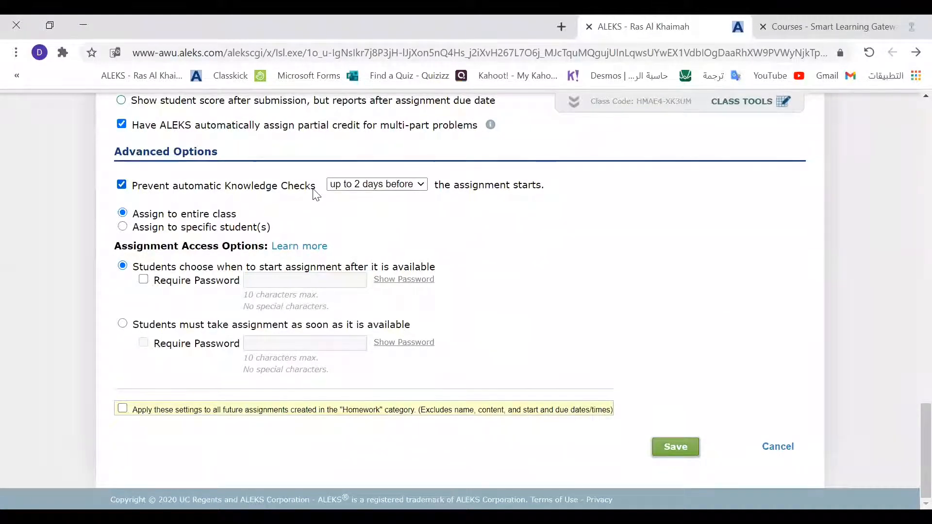
left_click(359, 185)
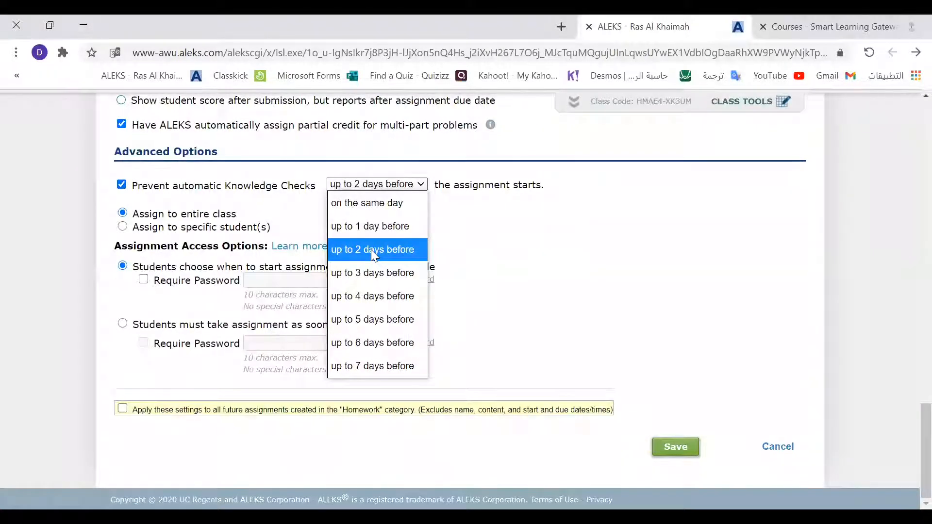
left_click(466, 246)
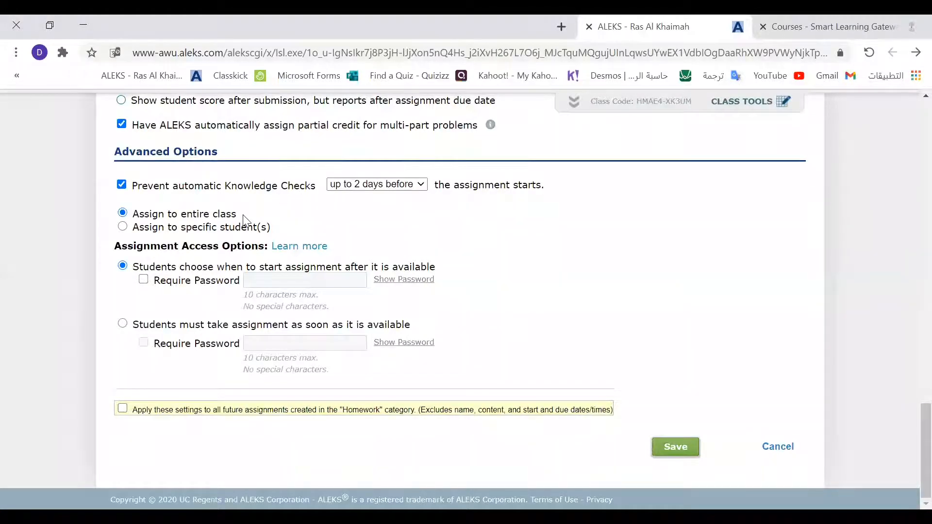
Try assigning the homework to specific students, look at the student list, and restore the assignment to the entire class
left_click(123, 226)
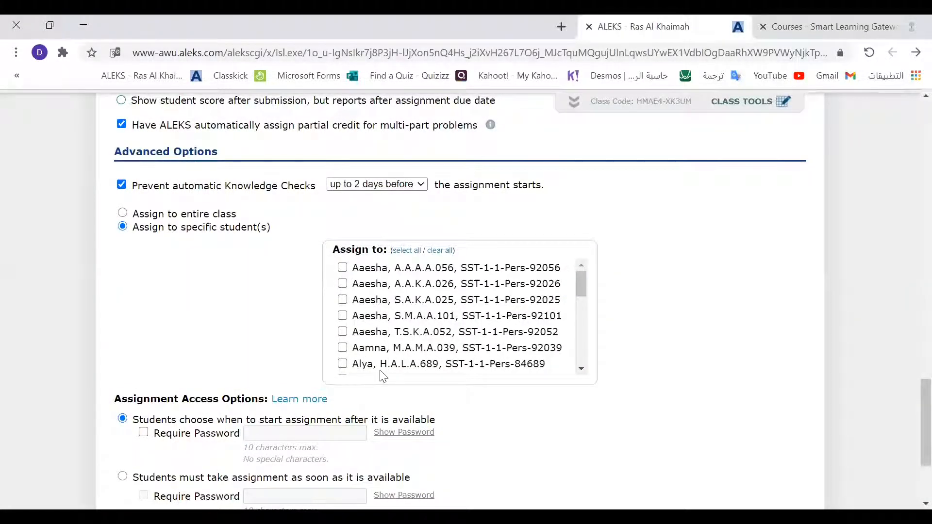
left_click_drag(581, 286, 581, 258)
left_click(122, 213)
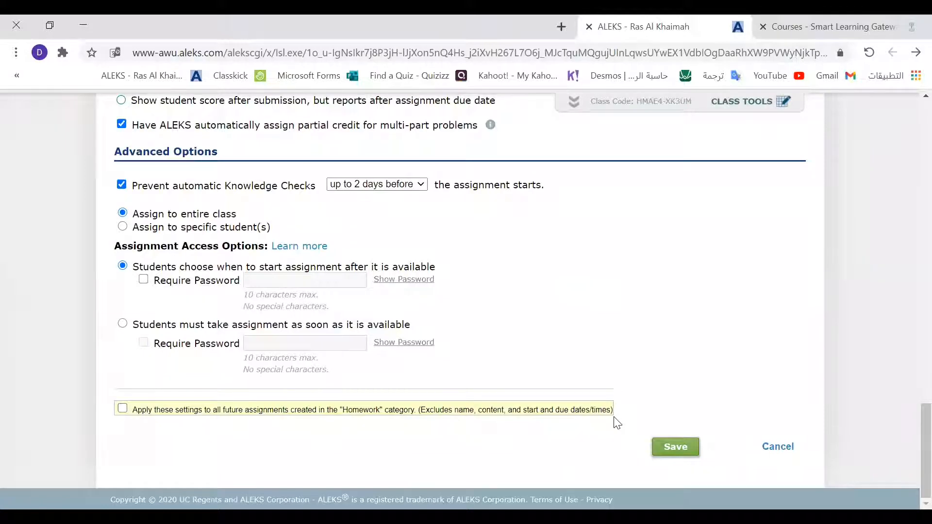
Review the homework's settings from the advanced options back up to its name, start date and due date
scroll(617, 422, "up", 6)
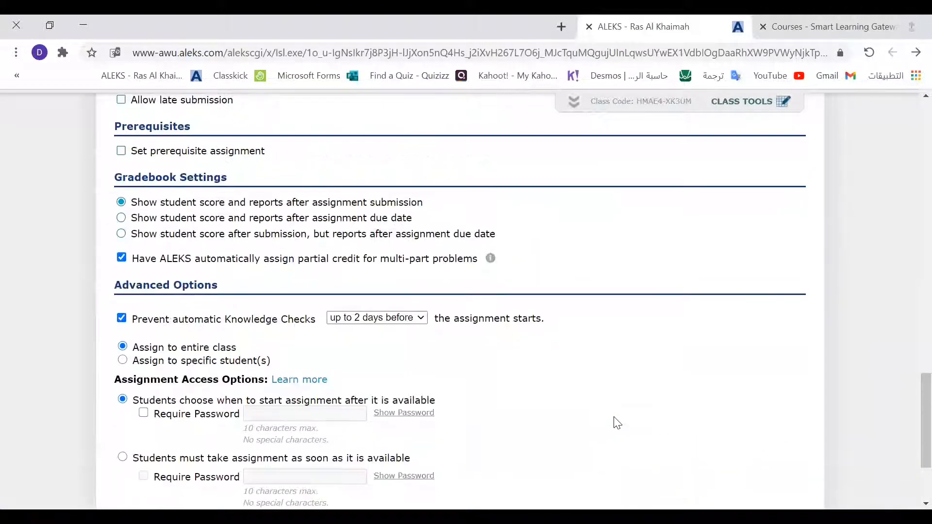
scroll(617, 423, "up", 18)
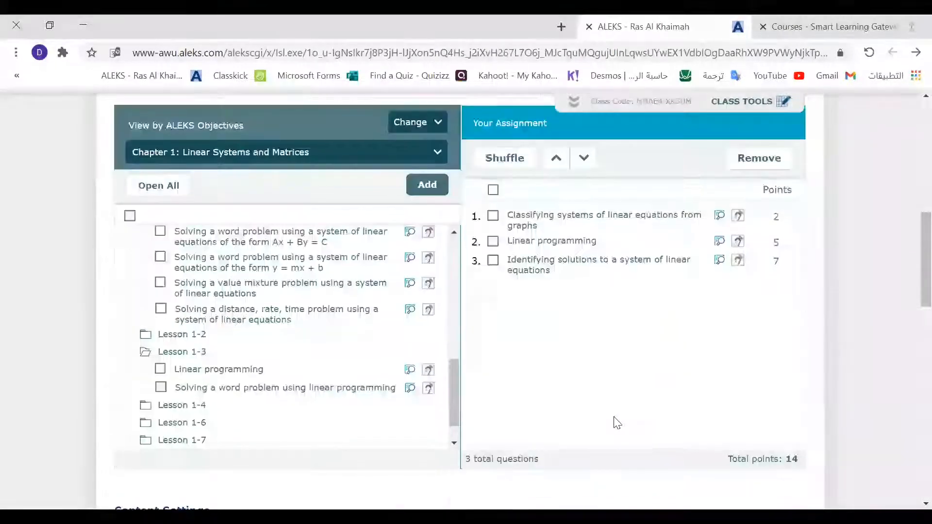
scroll(614, 418, "up", 4)
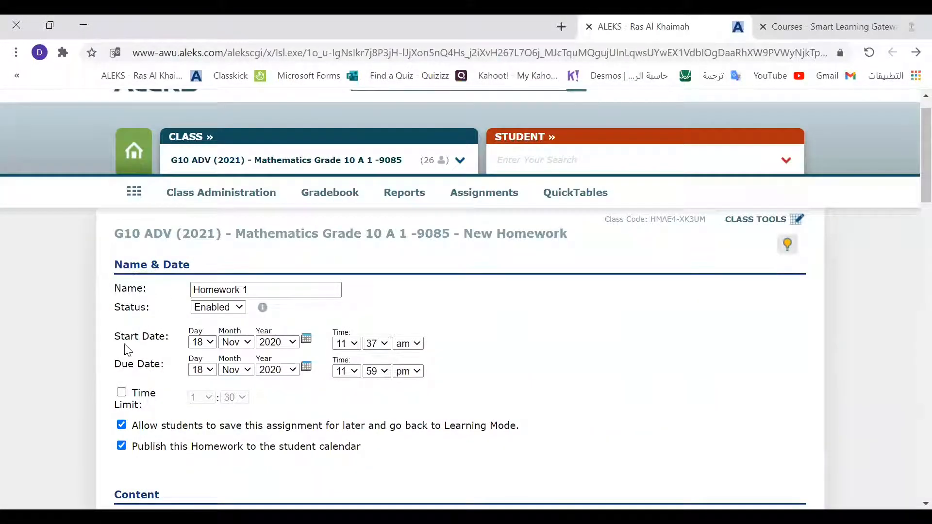
scroll(206, 377, "down", 1)
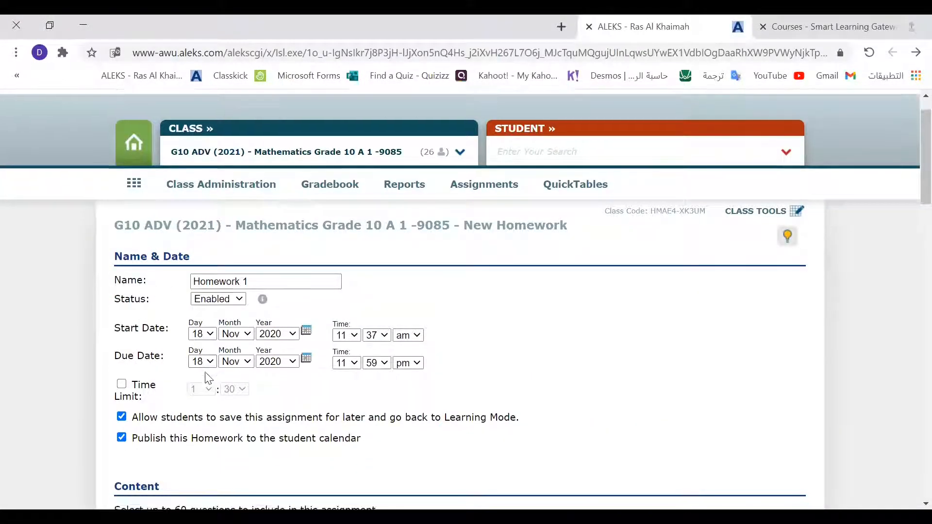
Check the remaining homework settings down to the assignment access options and save the new homework
scroll(209, 377, "down", 20)
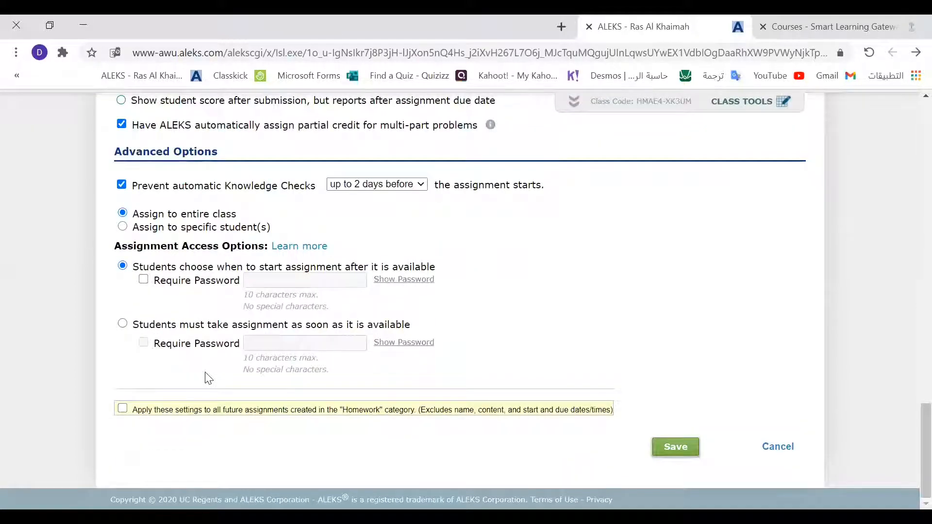
scroll(208, 378, "up", 4)
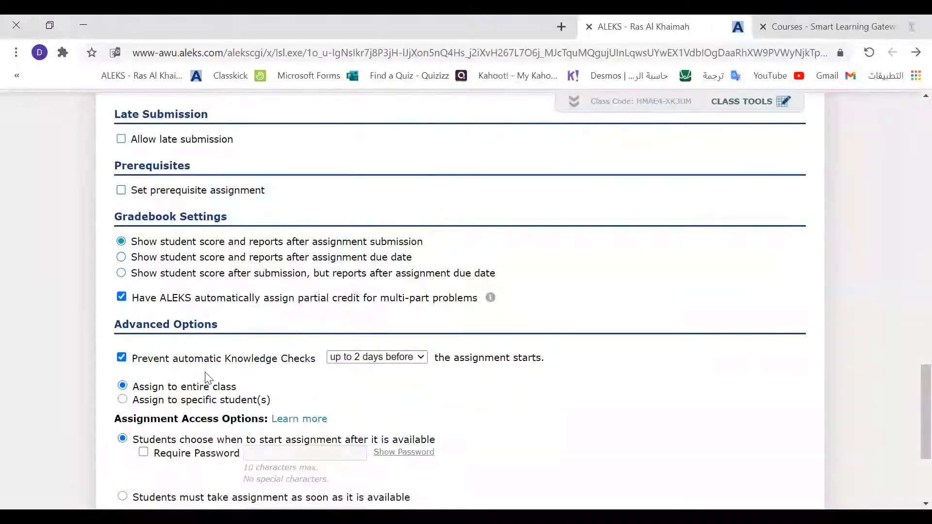
scroll(207, 378, "up", 6)
scroll(207, 377, "down", 10)
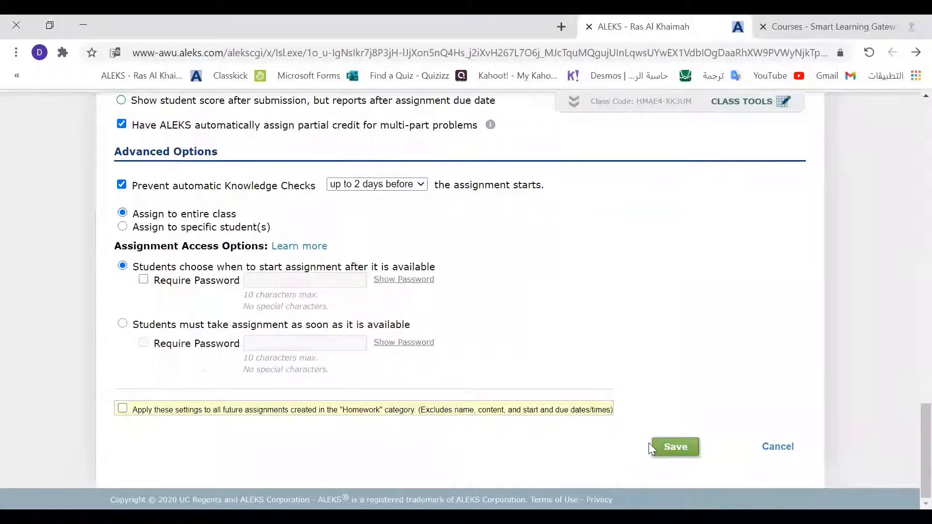
left_click(679, 461)
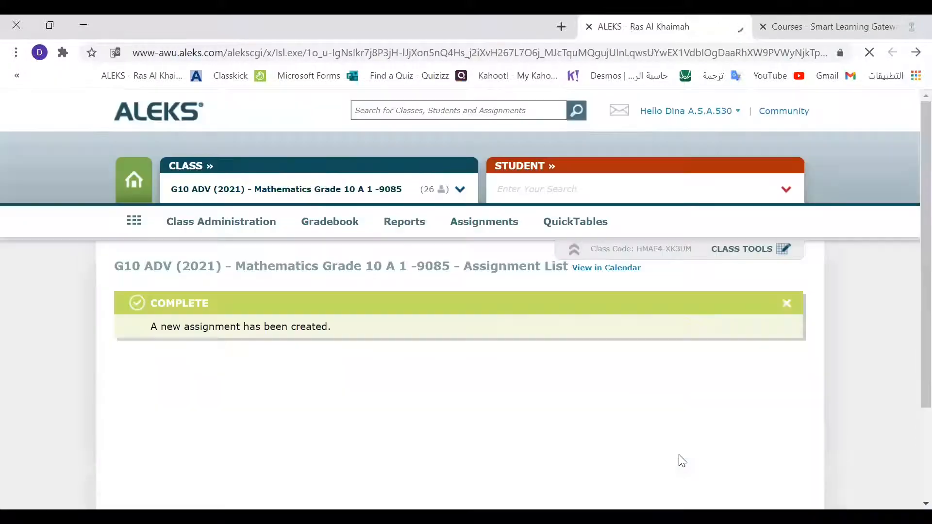
Find Homework 1 in the assignment list, look at its quick-edit fields for name, dates and status, and close them without saving
scroll(682, 460, "down", 5)
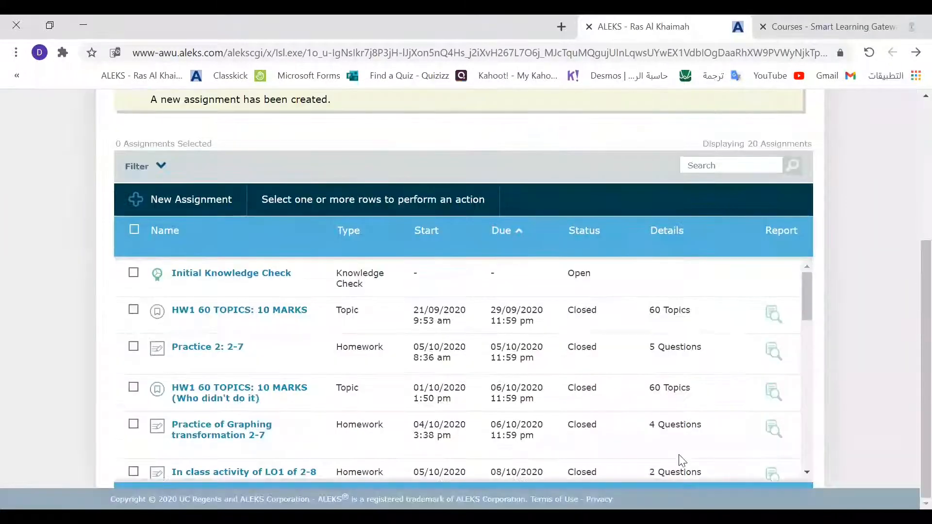
scroll(682, 460, "down", 3)
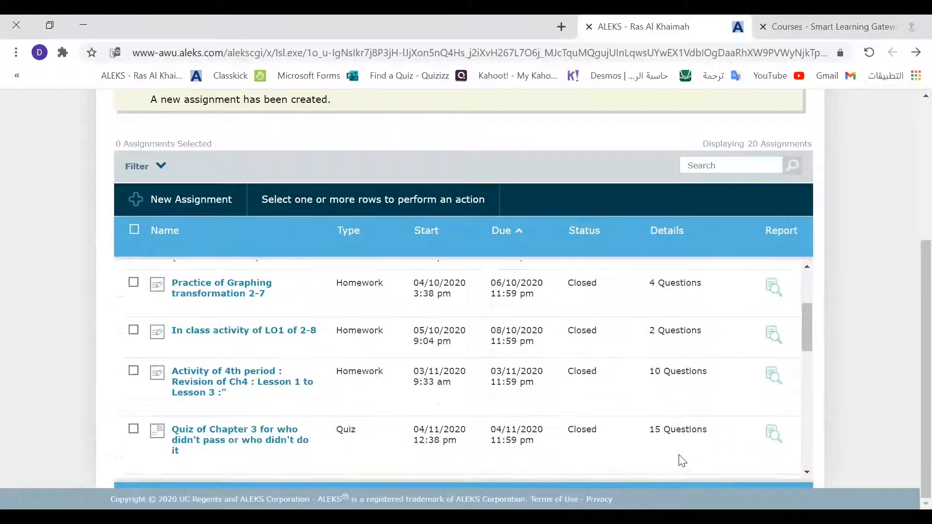
scroll(682, 461, "down", 4)
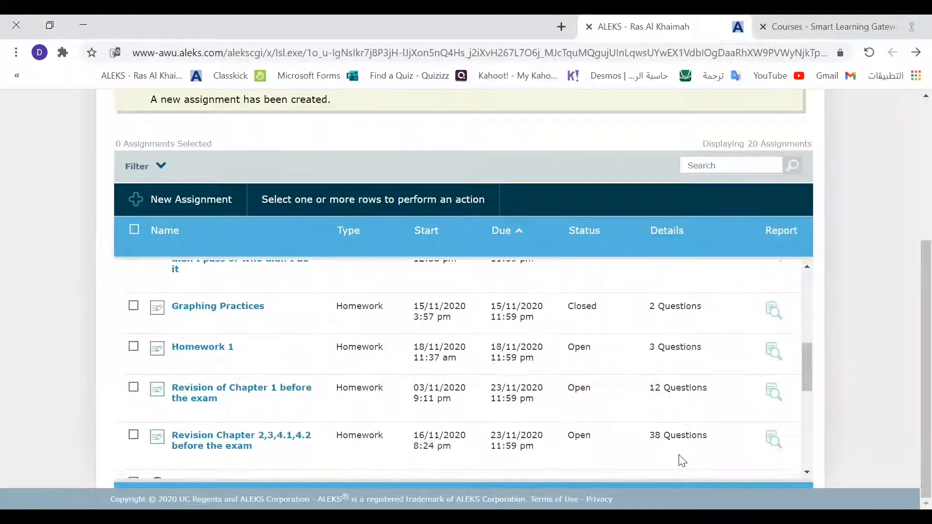
mouse_move(276, 334)
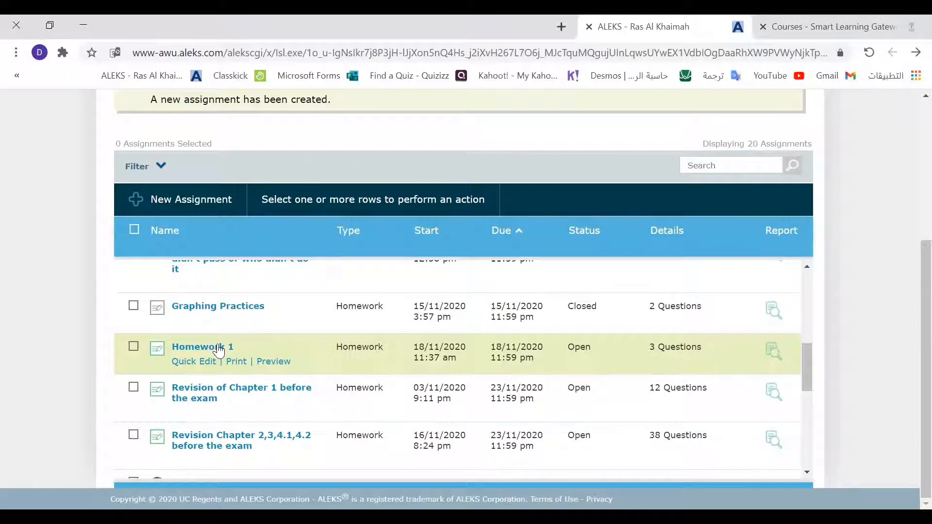
left_click(206, 363)
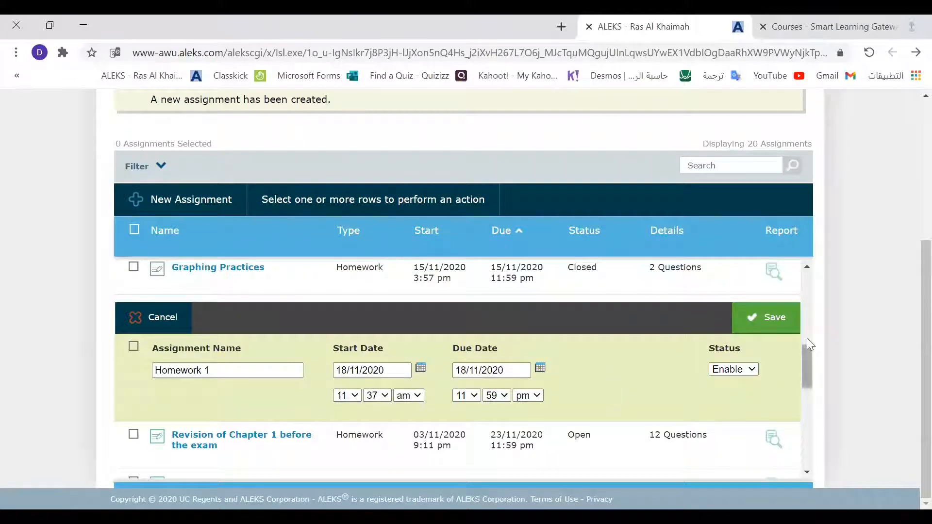
left_click(153, 323)
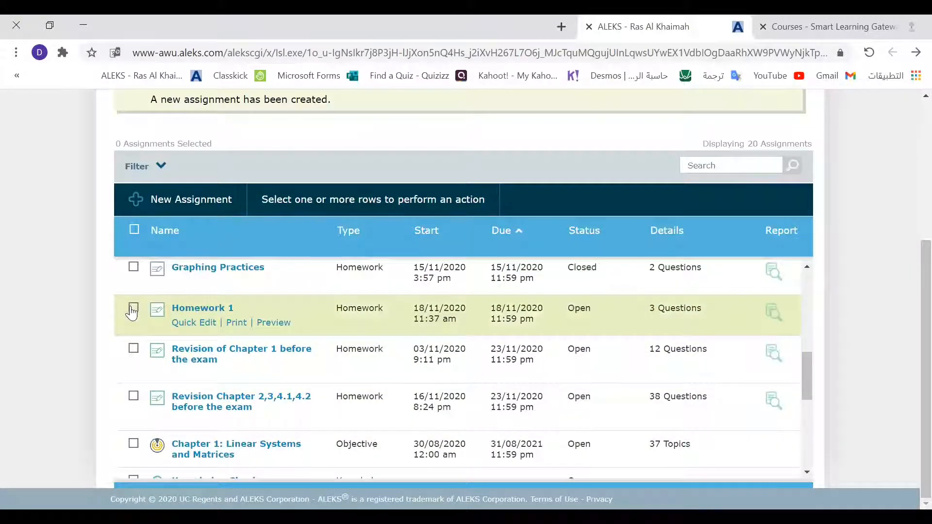
Select Homework 1 to show its available actions, and open its report to look through the student scores
left_click(132, 310)
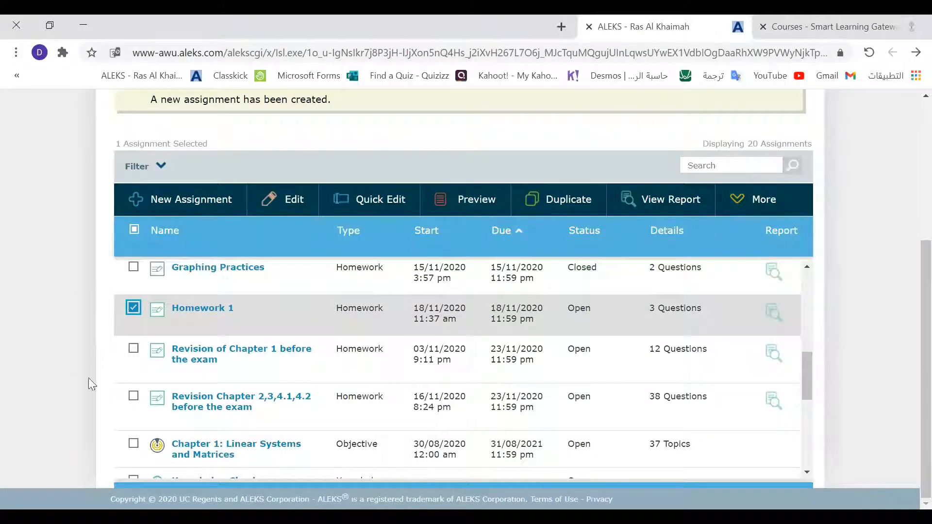
left_click(773, 312)
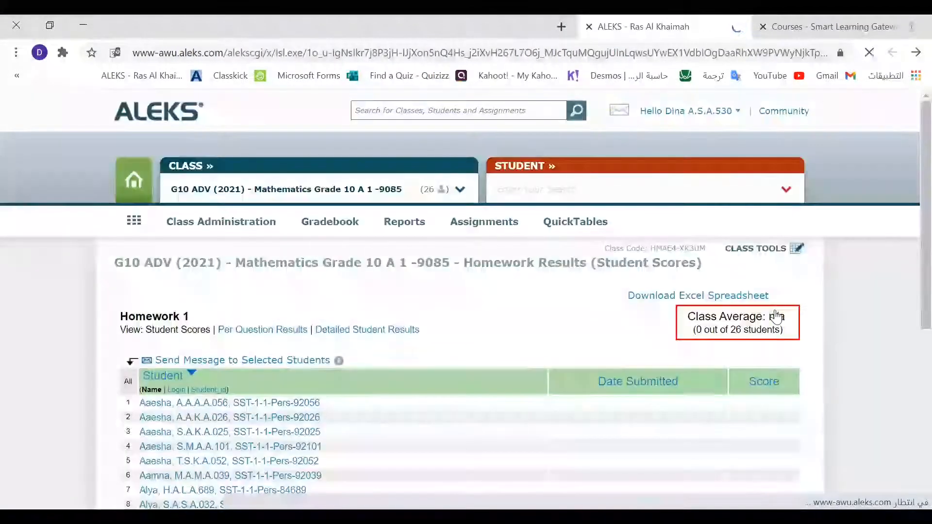
scroll(776, 317, "down", 4)
scroll(776, 317, "up", 6)
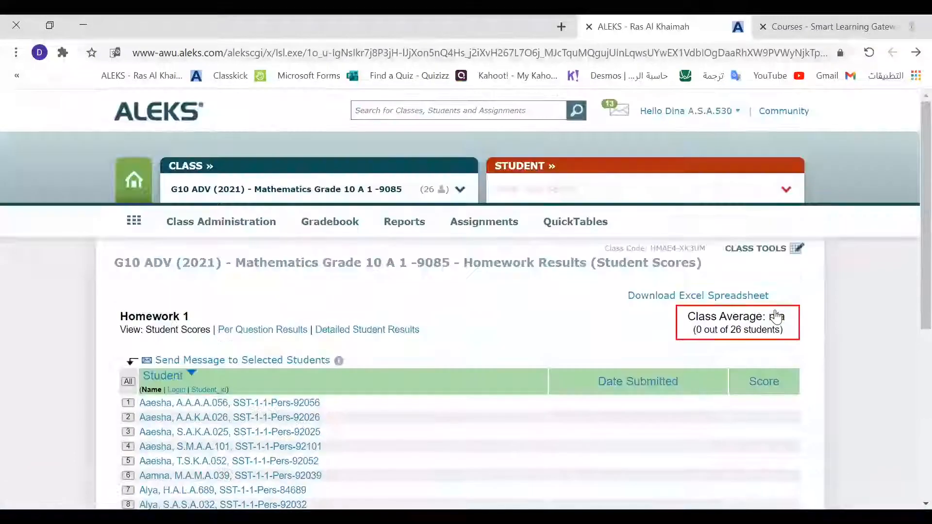